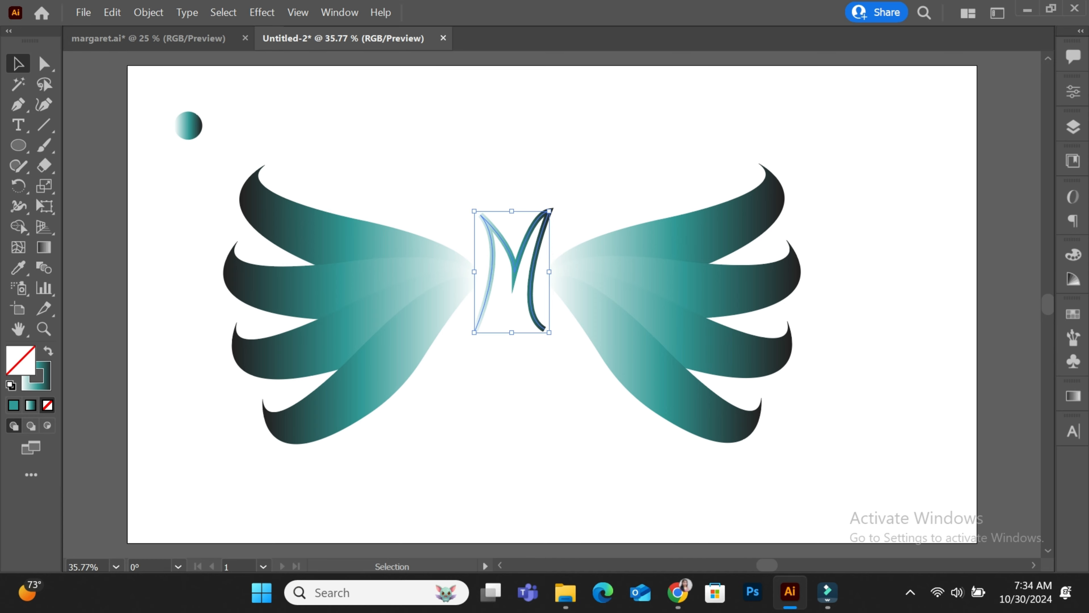
Scale both wings and the M monogram down together proportionally about their centre, and move them up on the artboard.
{"action": "left_click", "coordinate": [532, 407]}
{"action": "left_click_drag", "start_coordinate": [357, 160], "coordinate": [676, 232]}
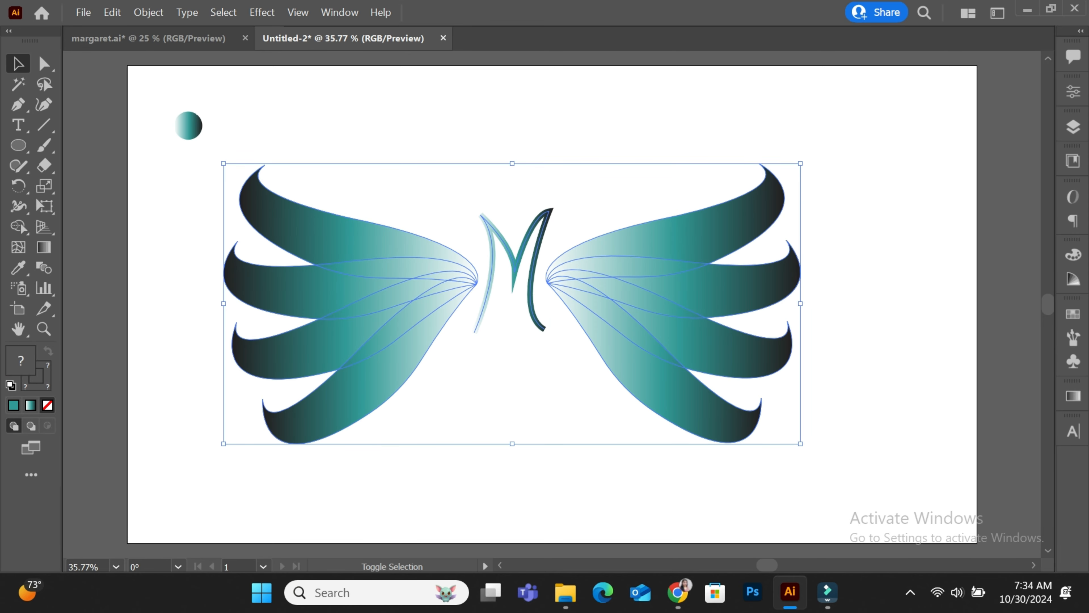
{"action": "left_click_drag", "start_coordinate": [224, 164], "coordinate": [271, 187]}
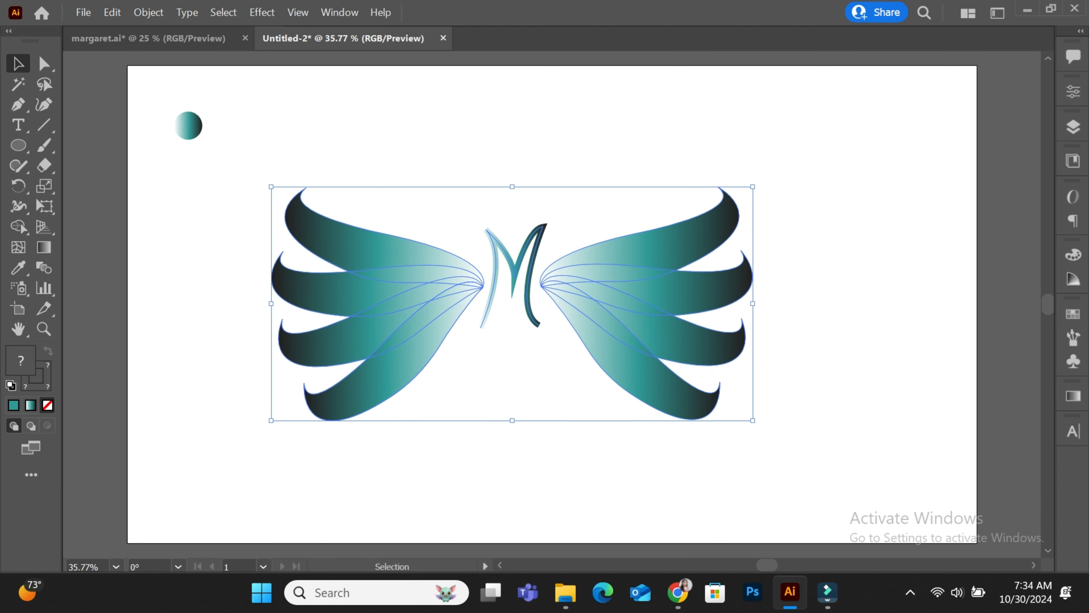
{"action": "left_click_drag", "start_coordinate": [437, 314], "coordinate": [439, 267]}
{"action": "key", "text": "ctrl+shift+a"}
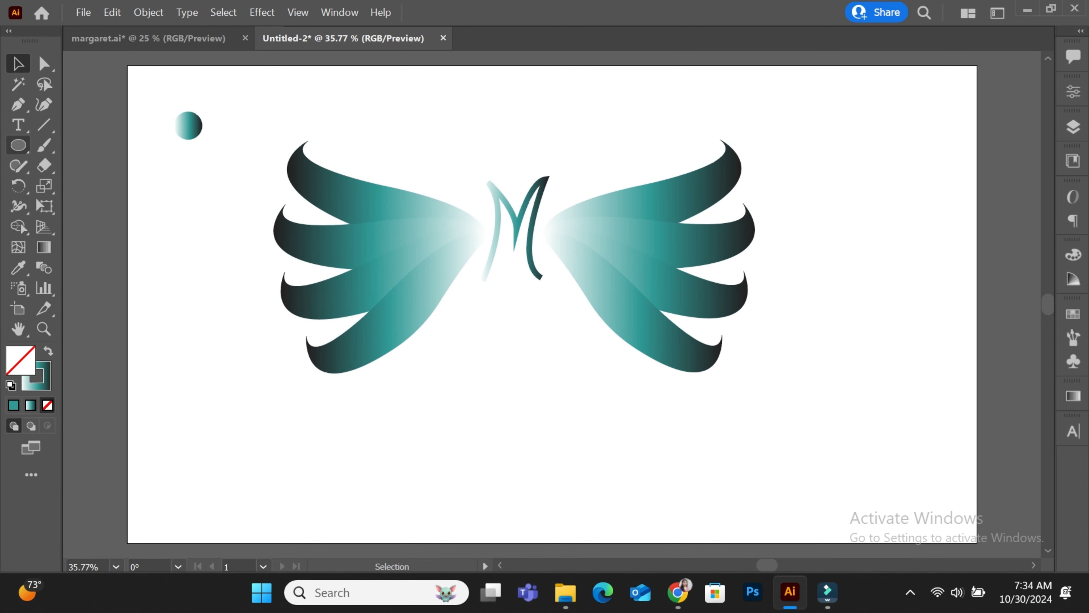
Add a line of placeholder text below the wings and enlarge it proportionally about its centre to about 167 pt.
{"action": "key", "text": "t"}
{"action": "left_click", "coordinate": [397, 411]}
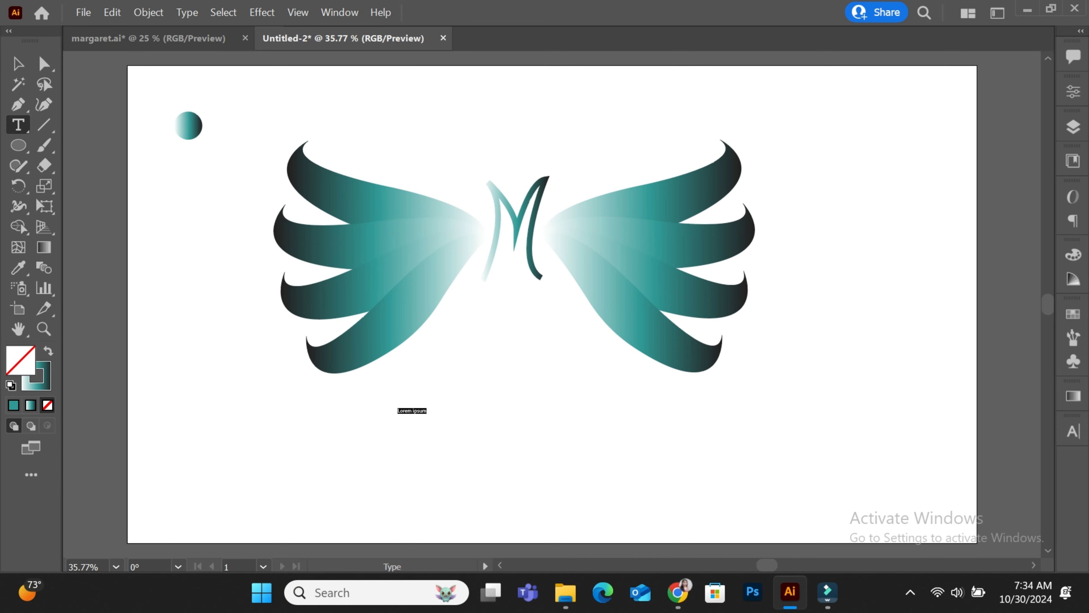
{"action": "left_click", "coordinate": [18, 64]}
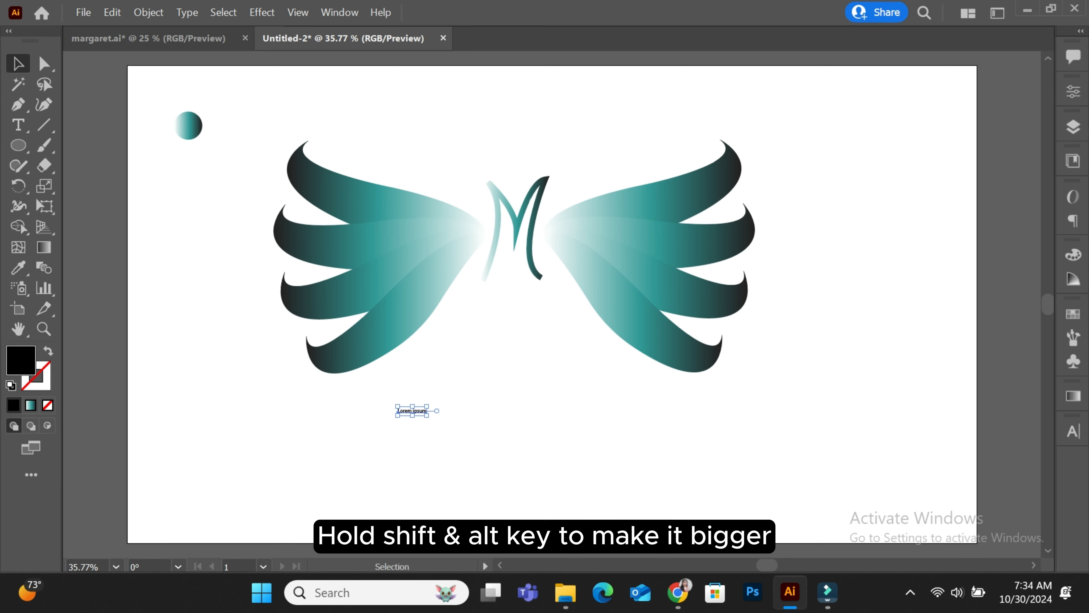
{"action": "left_click_drag", "start_coordinate": [427, 416], "coordinate": [613, 451]}
Replace the placeholder text below the wings with MARGARET.
{"action": "key", "text": "t"}
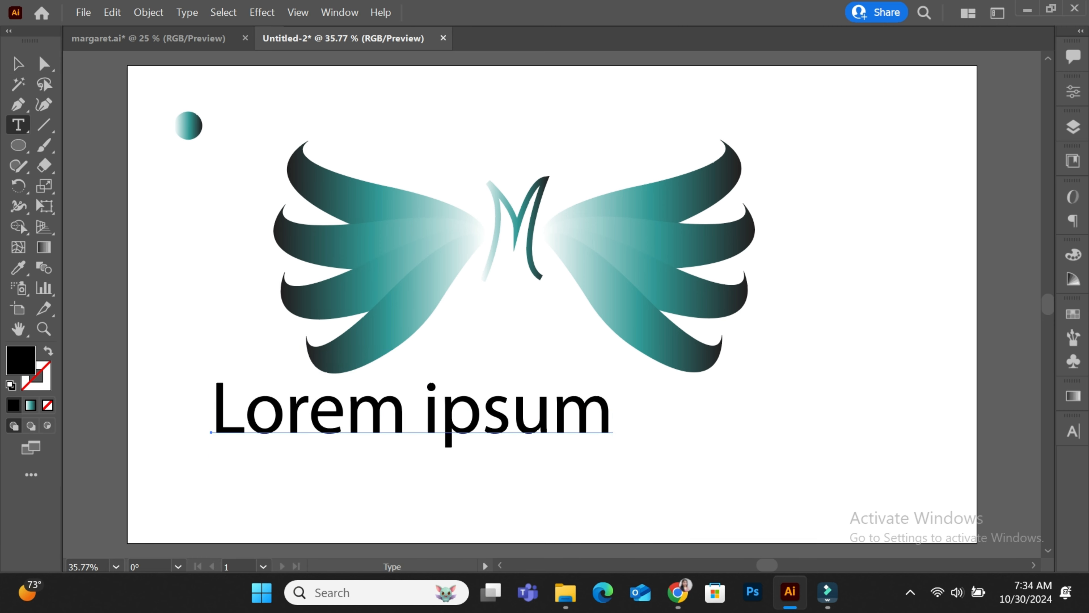
{"action": "left_click_drag", "start_coordinate": [613, 408], "coordinate": [211, 408]}
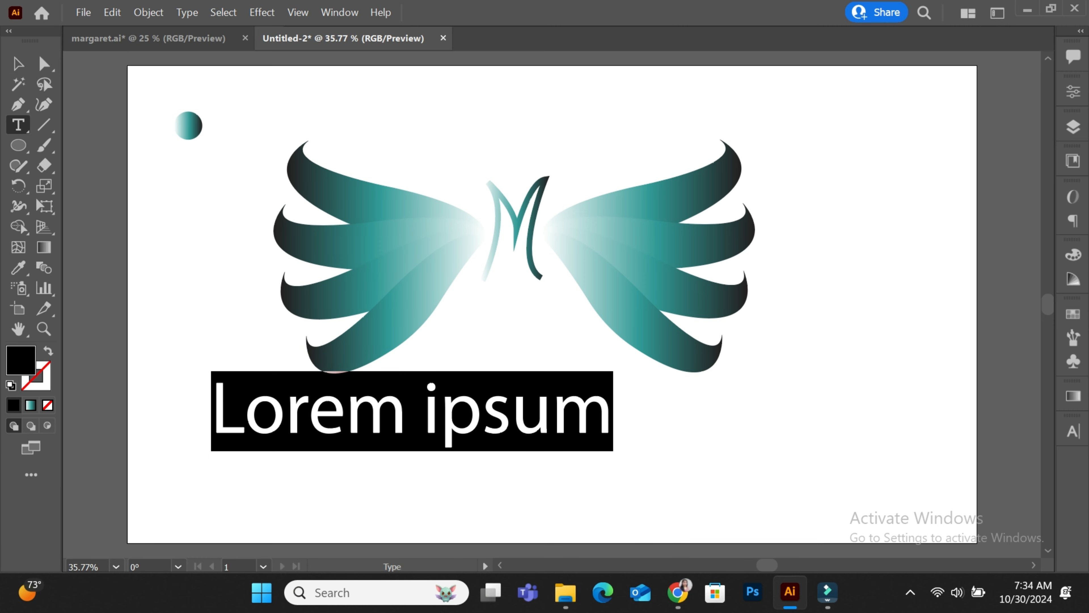
{"action": "type", "text": "MAR"}
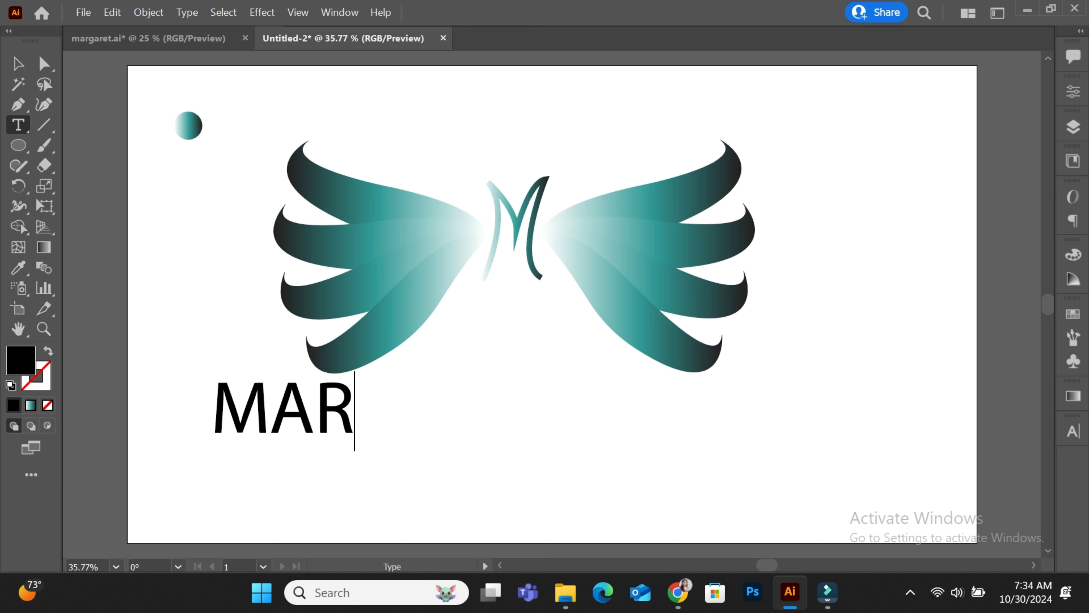
{"action": "type", "text": "GARET"}
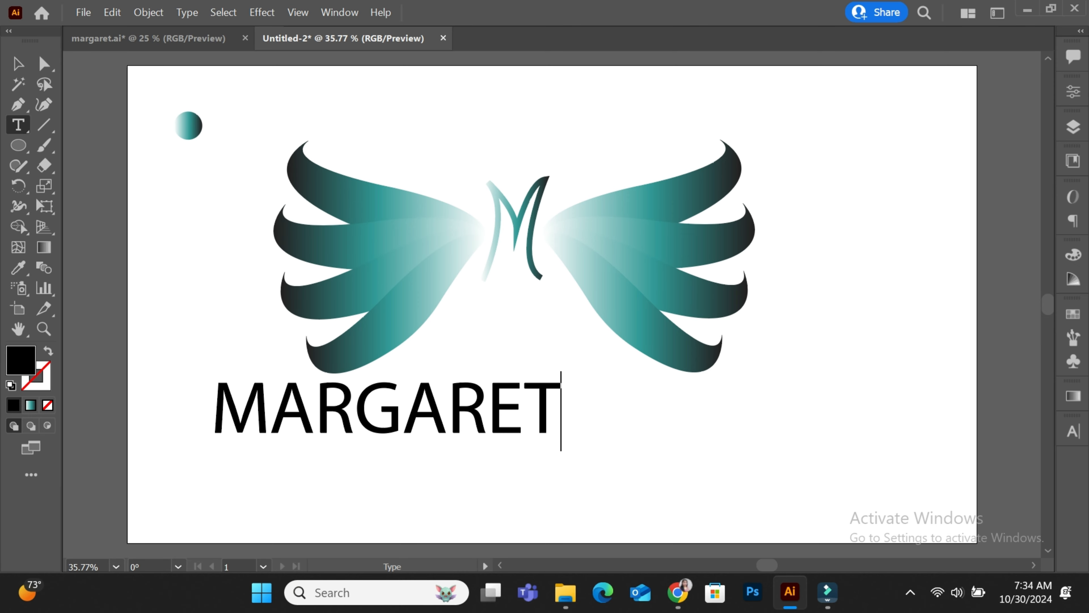
{"action": "left_click", "coordinate": [18, 64]}
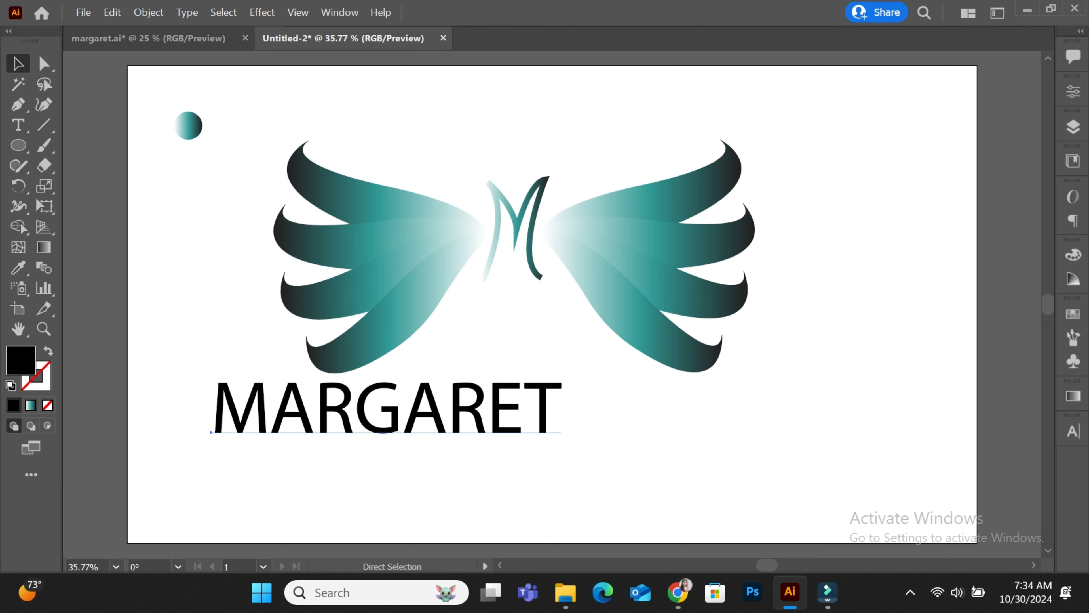
Set the MARGARET text's font to Chopsic and scale it down proportionally about its centre to about 104 pt.
{"action": "key", "text": "ctrl+t"}
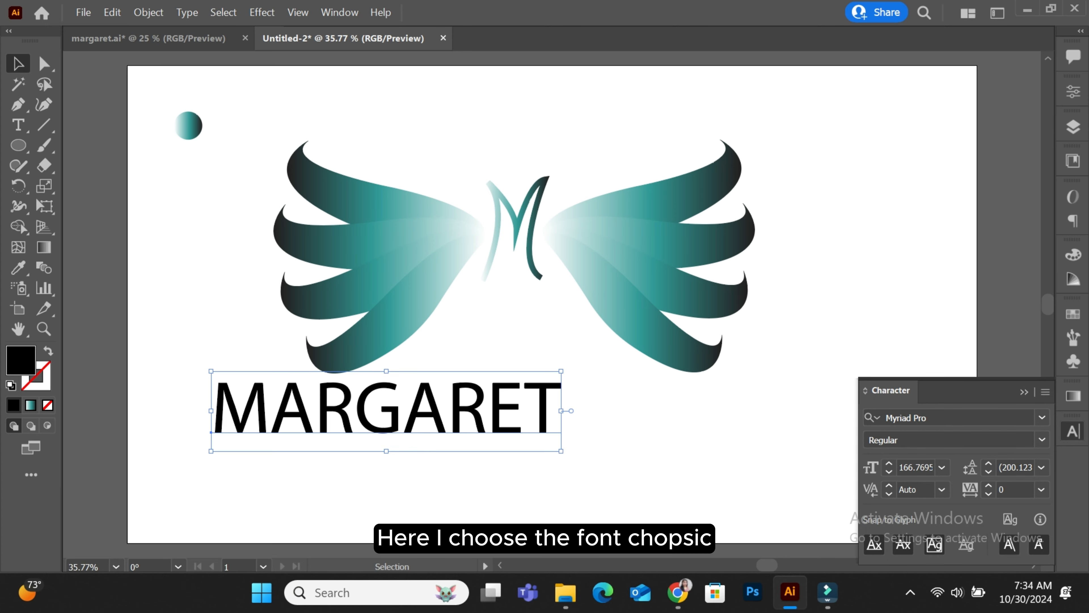
{"action": "left_click_drag", "start_coordinate": [890, 390], "coordinate": [782, 48]}
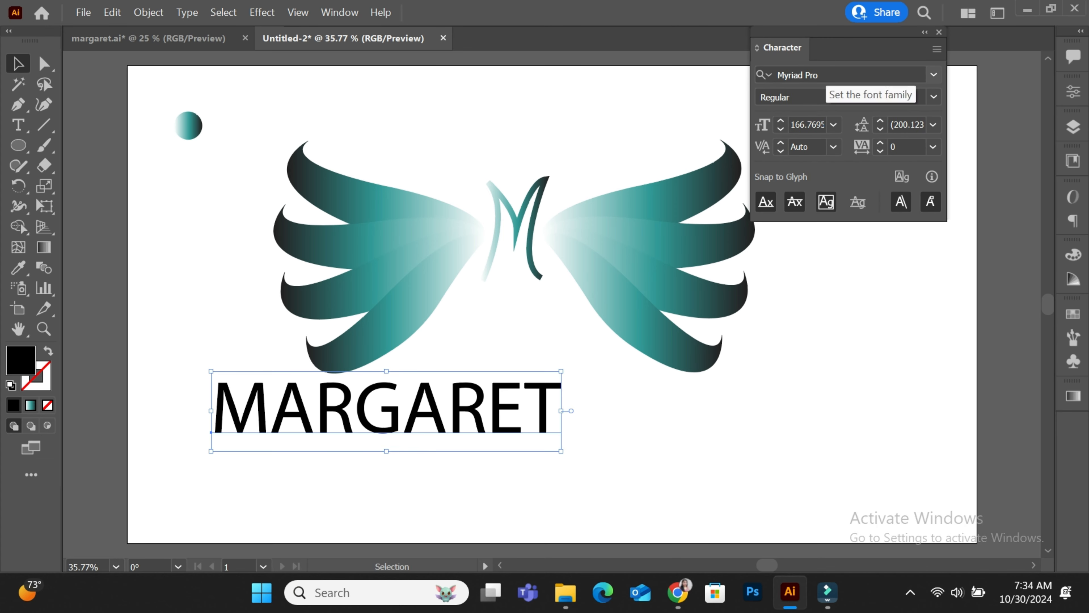
{"action": "left_click", "coordinate": [826, 75]}
{"action": "type", "text": "C"}
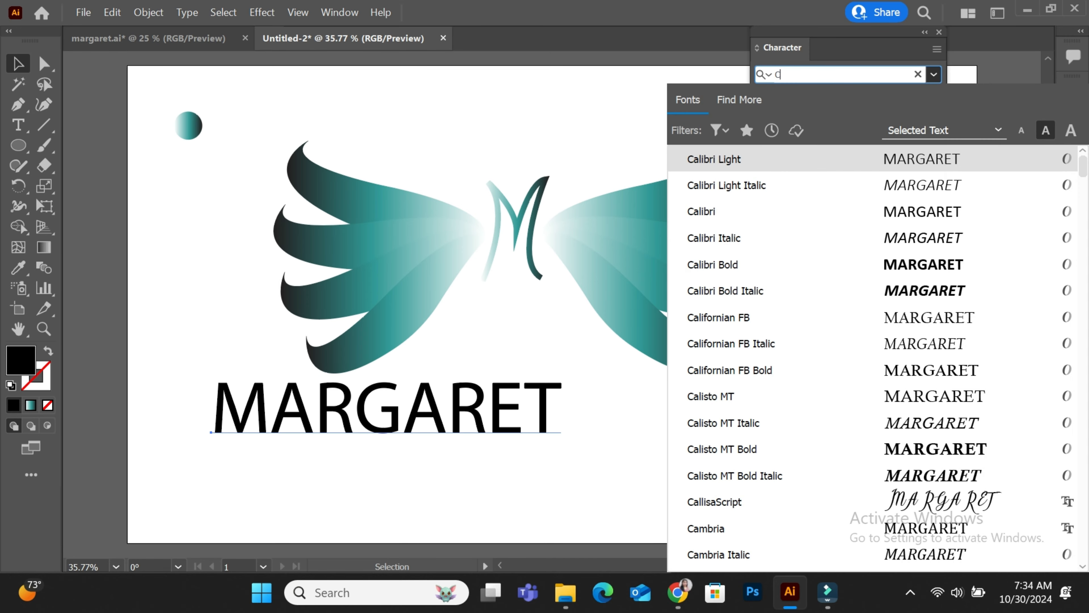
{"action": "type", "text": "HOPSIC"}
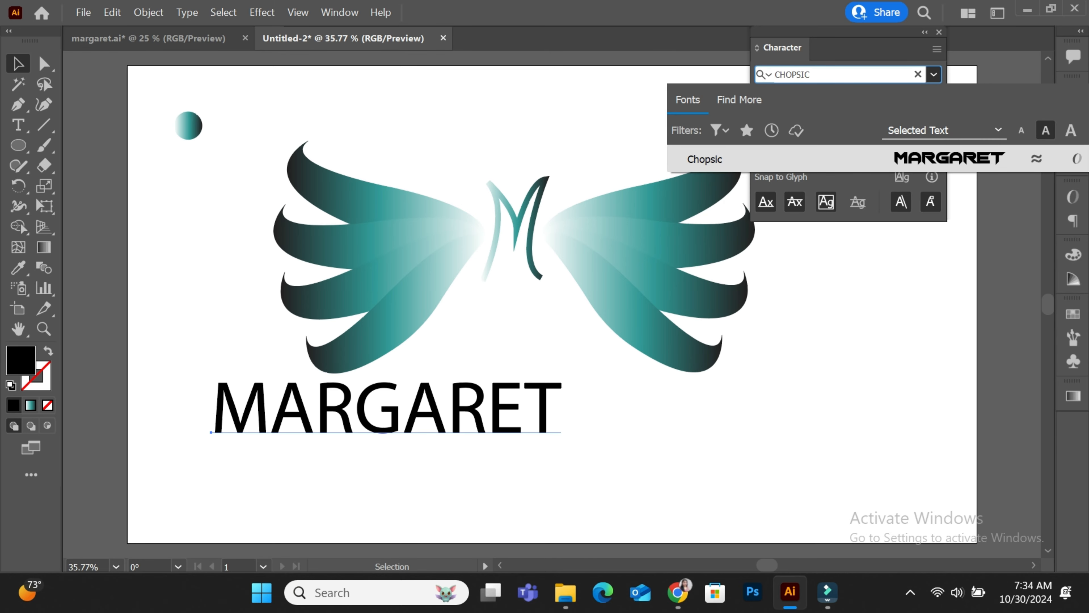
{"action": "key", "text": "Return"}
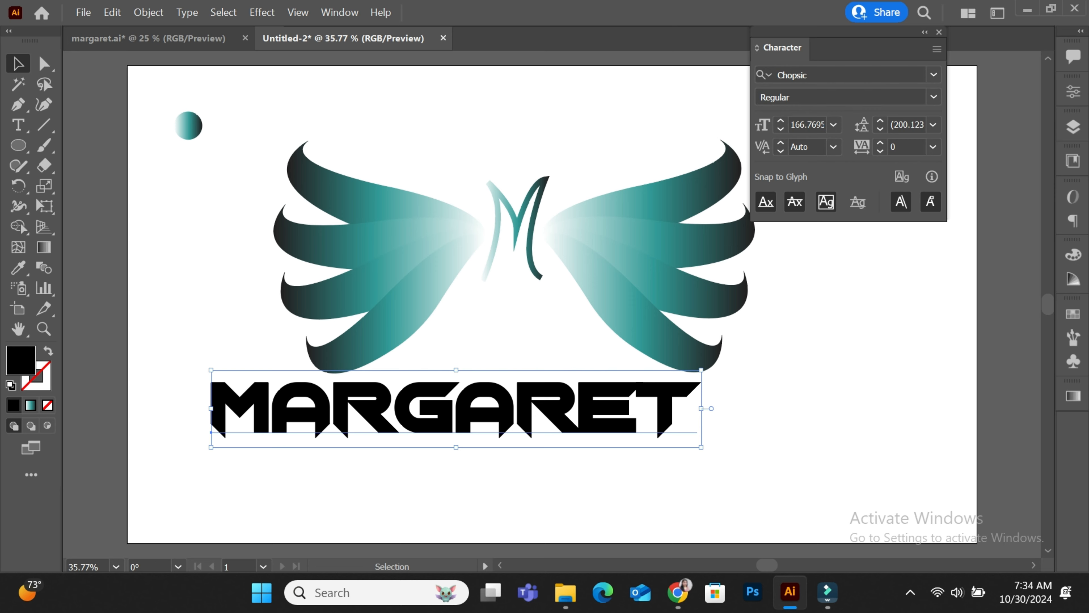
{"action": "left_click_drag", "start_coordinate": [849, 32], "coordinate": [957, 55]}
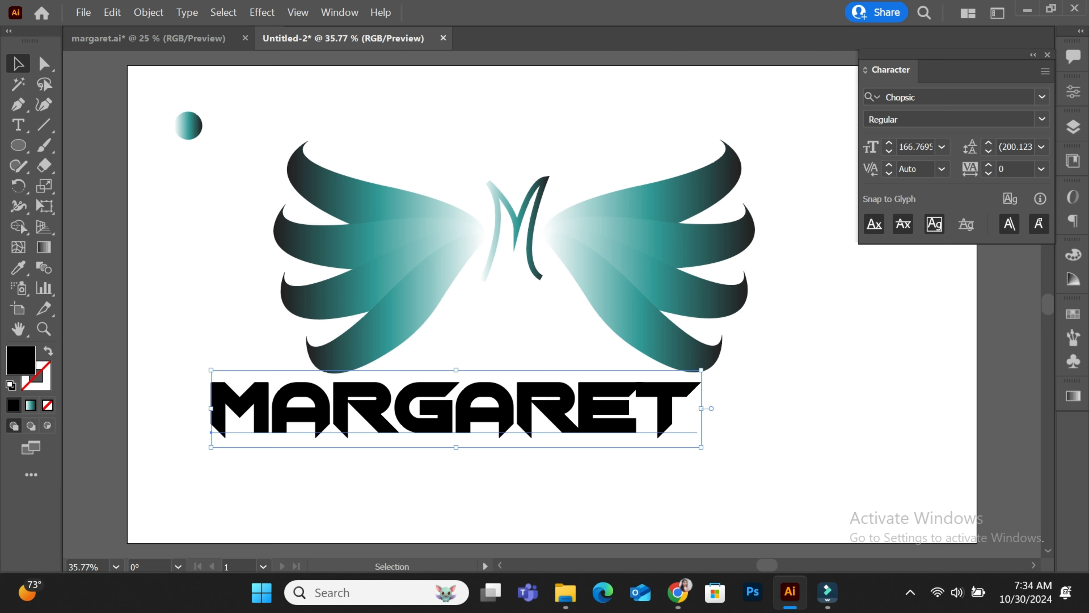
{"action": "left_click_drag", "start_coordinate": [211, 370], "coordinate": [303, 384]}
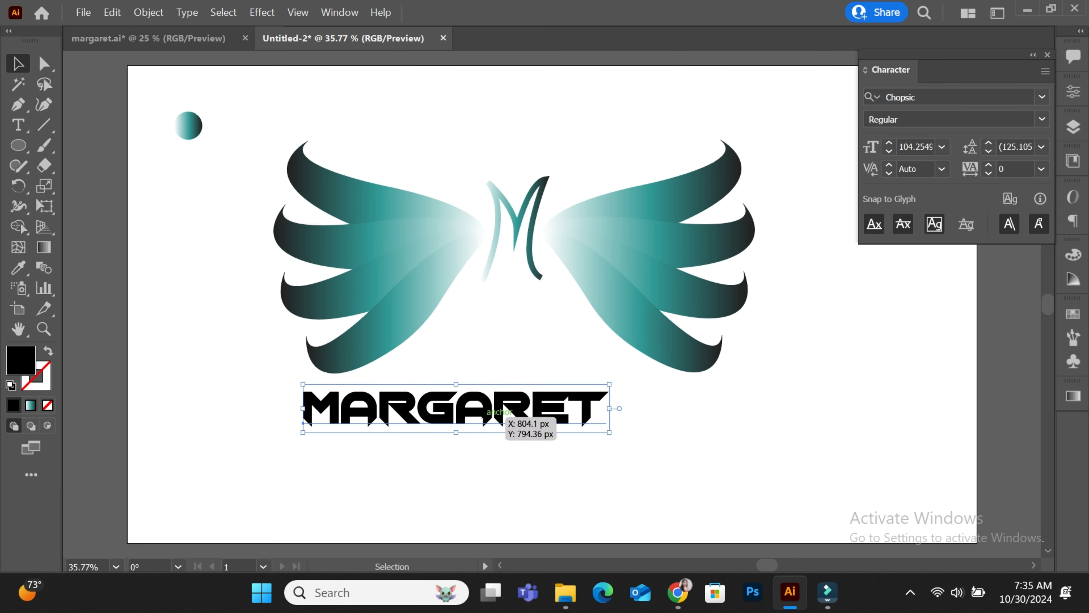
Centre the MARGARET text under the wings, duplicate it directly below and change the copy's wording to BOUTIQUE.
{"action": "left_click_drag", "start_coordinate": [503, 414], "coordinate": [499, 464]}
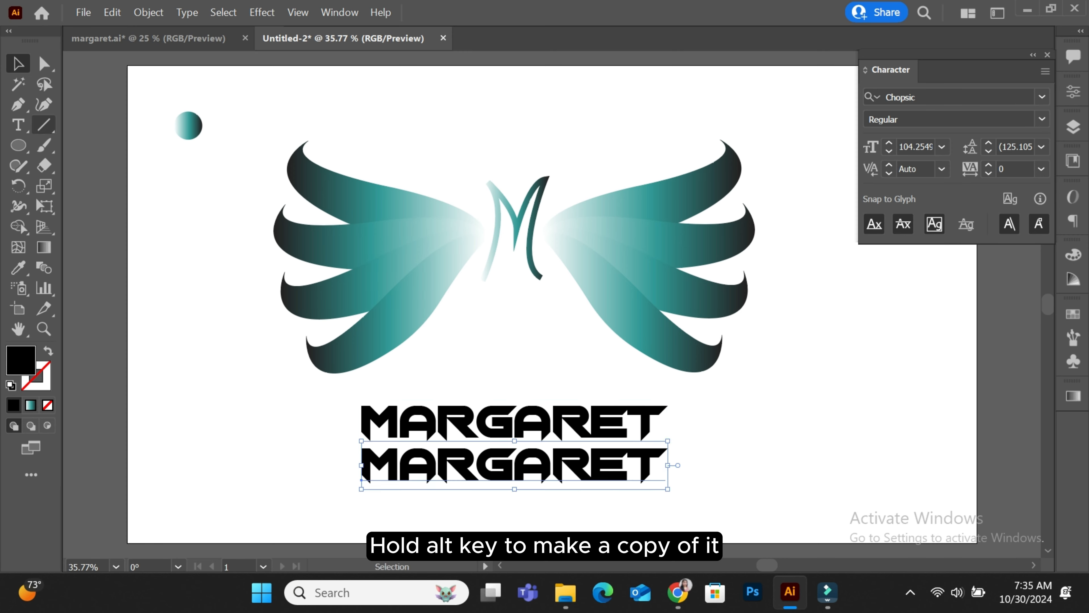
{"action": "key", "text": "t"}
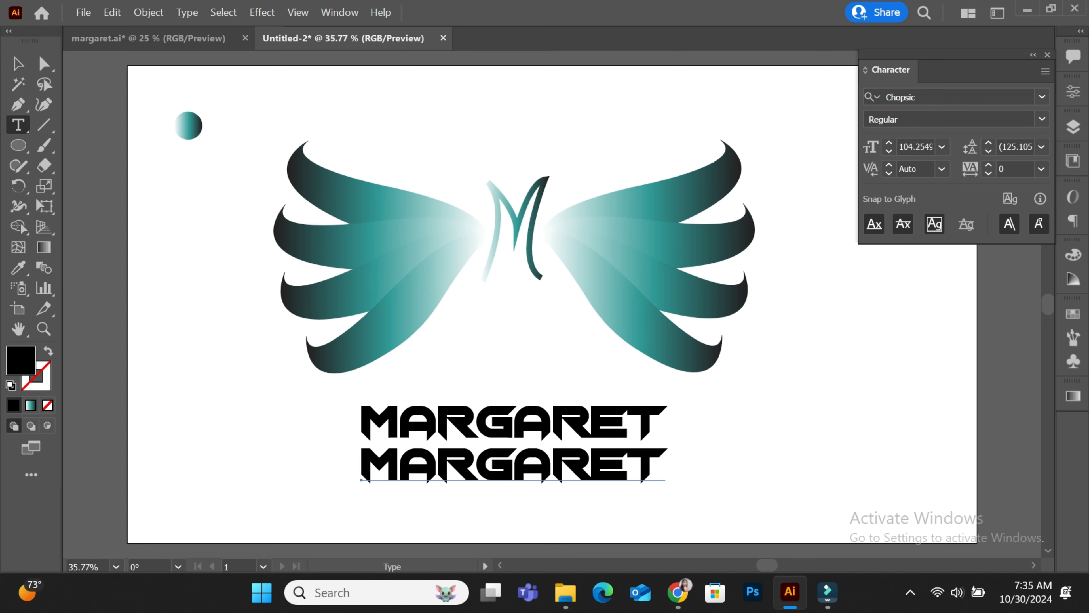
{"action": "left_click_drag", "start_coordinate": [666, 463], "coordinate": [361, 463]}
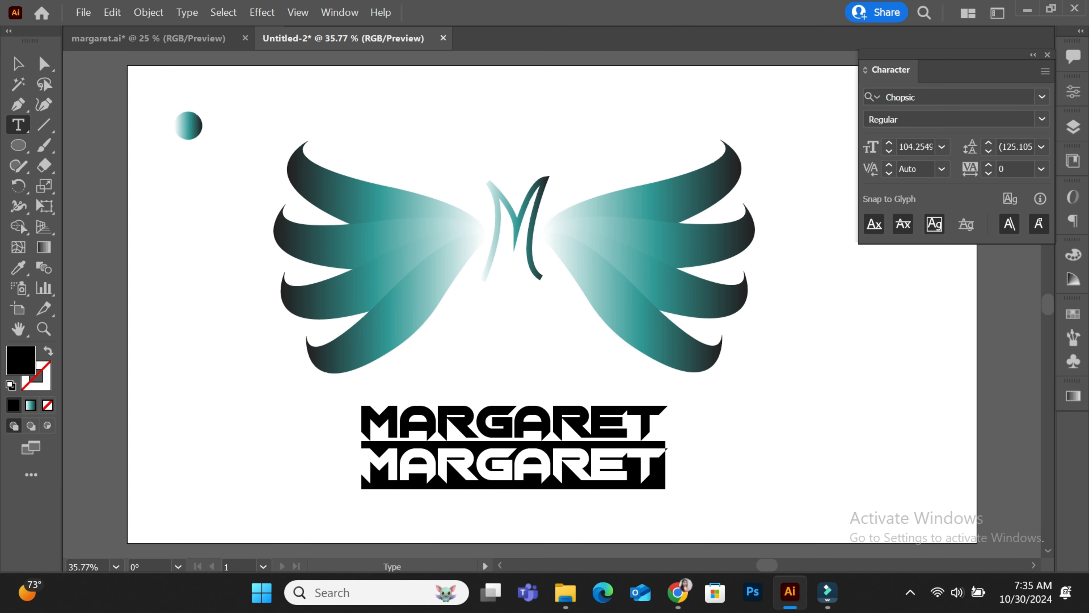
{"action": "type", "text": "BOUTI"}
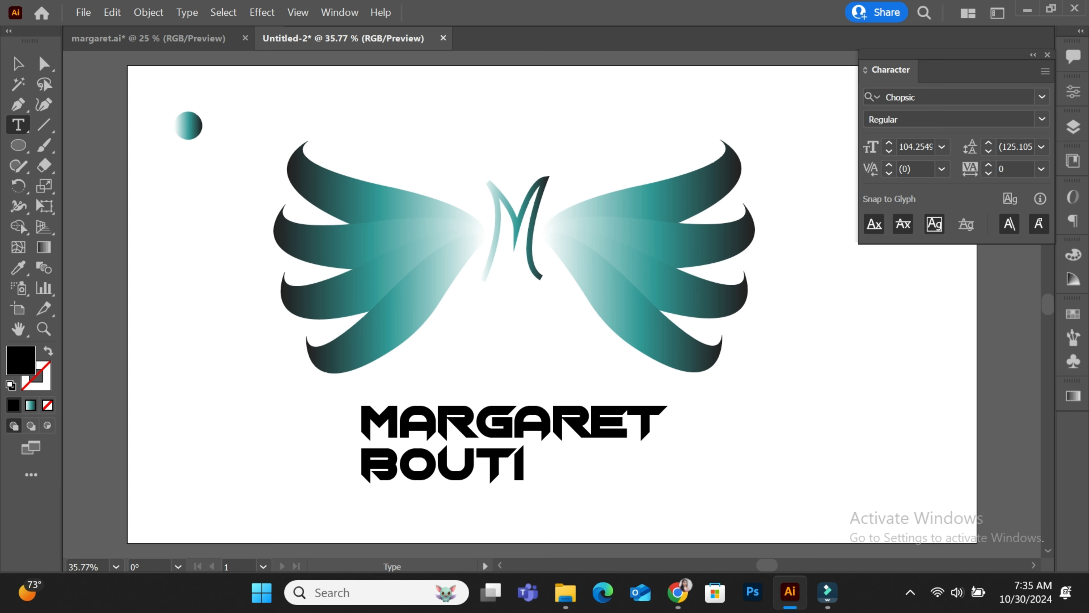
{"action": "type", "text": "QUE"}
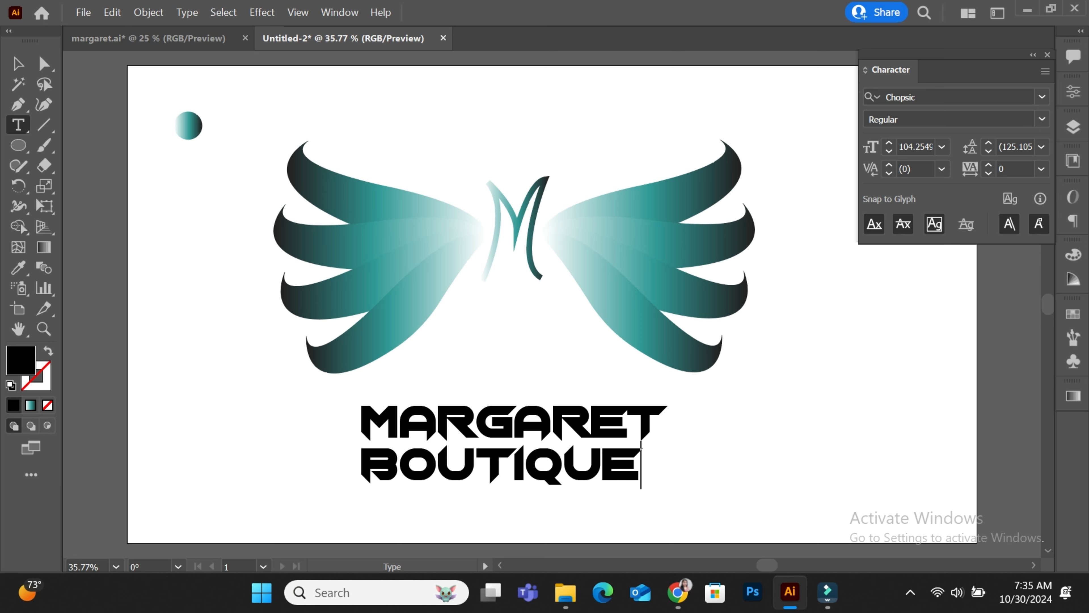
{"action": "left_click", "coordinate": [18, 64]}
Set the font of the BOUTIQUE line to Futura Bold Condensed BT.
{"action": "key", "text": "ctrl+t"}
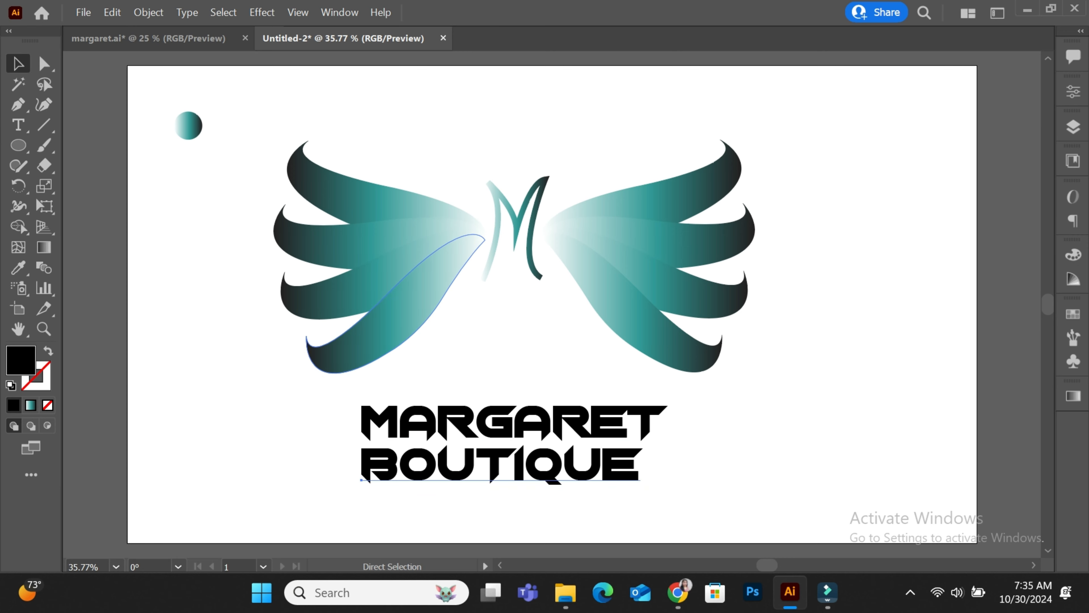
{"action": "key", "text": "ctrl+t"}
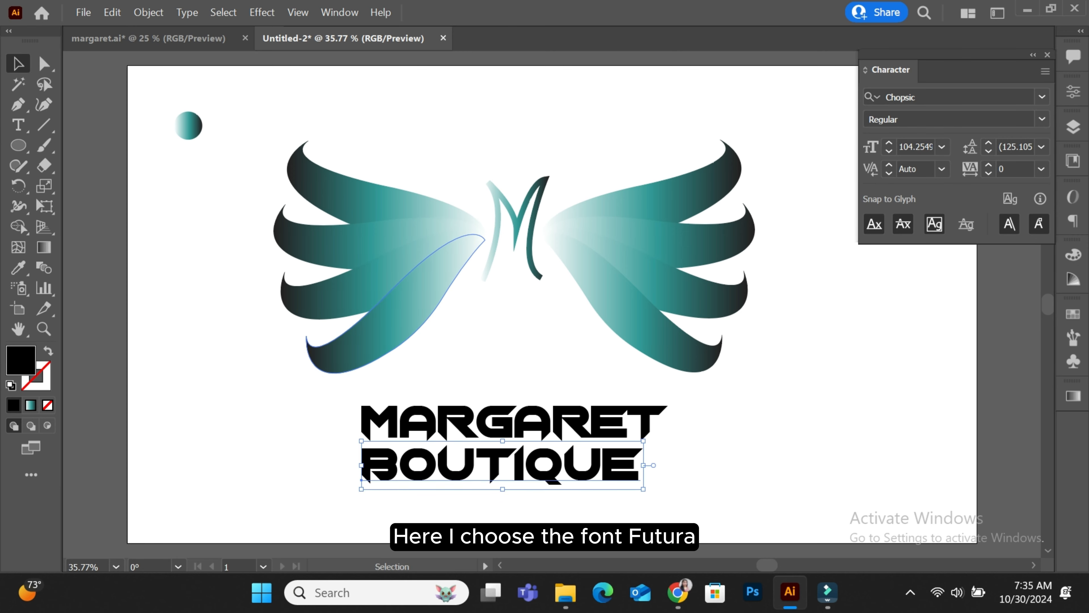
{"action": "left_click", "coordinate": [922, 97]}
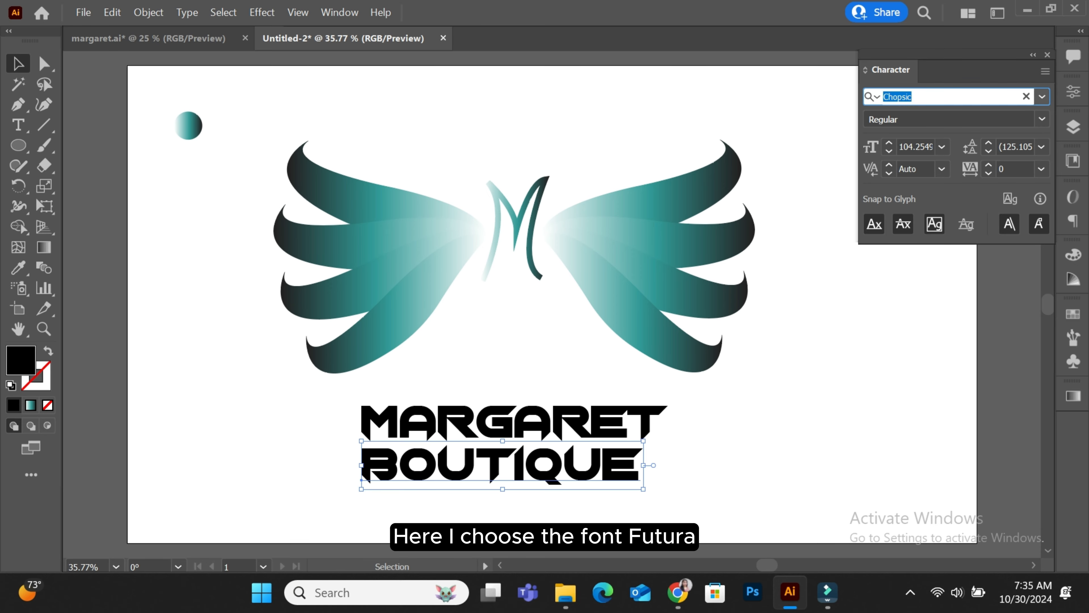
{"action": "type", "text": "futura"}
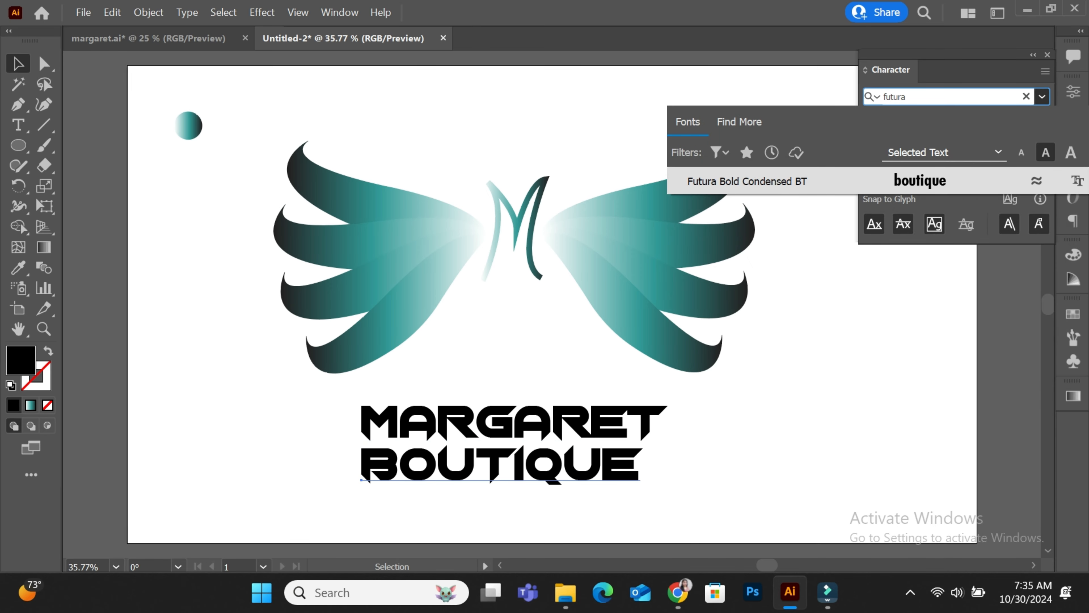
{"action": "key", "text": "Return"}
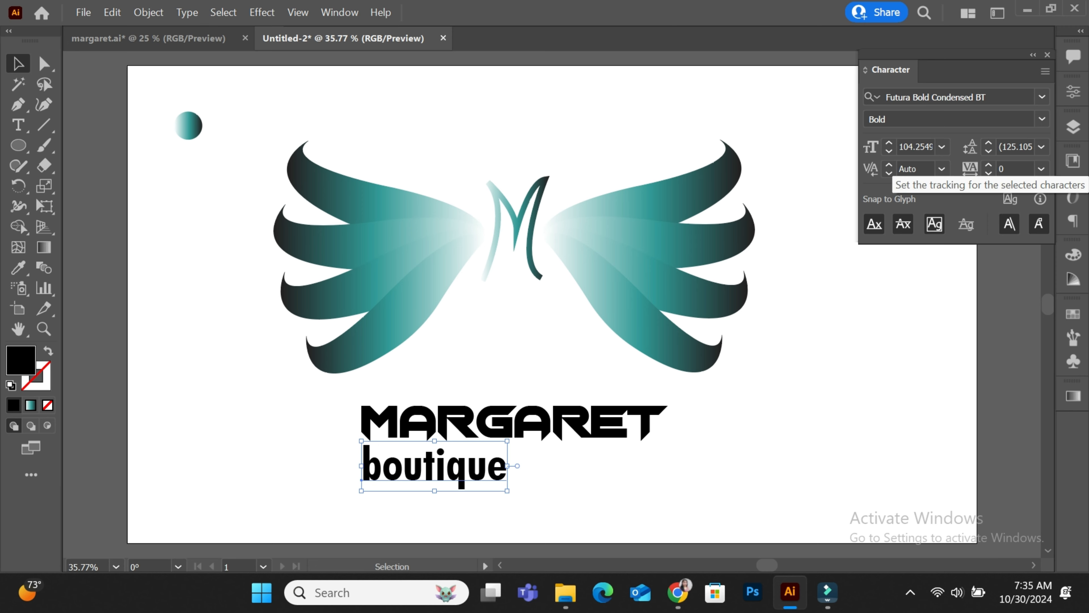
Widen the letter spacing of the boutique line, trying a tracking of 200 and settling on 300.
{"action": "left_click", "coordinate": [1006, 168]}
{"action": "type", "text": "200"}
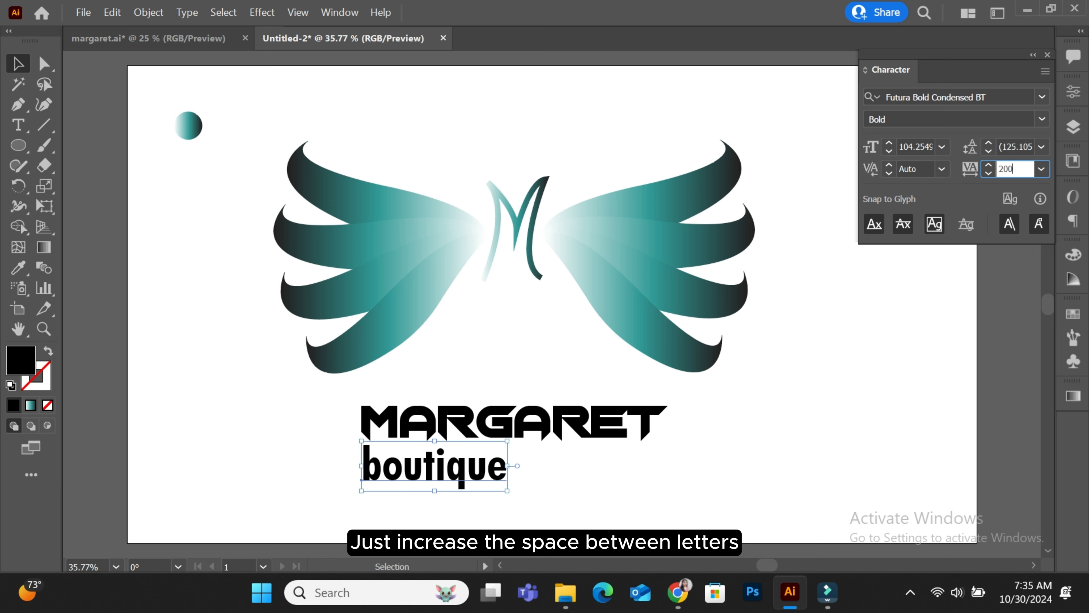
{"action": "key", "text": "Return"}
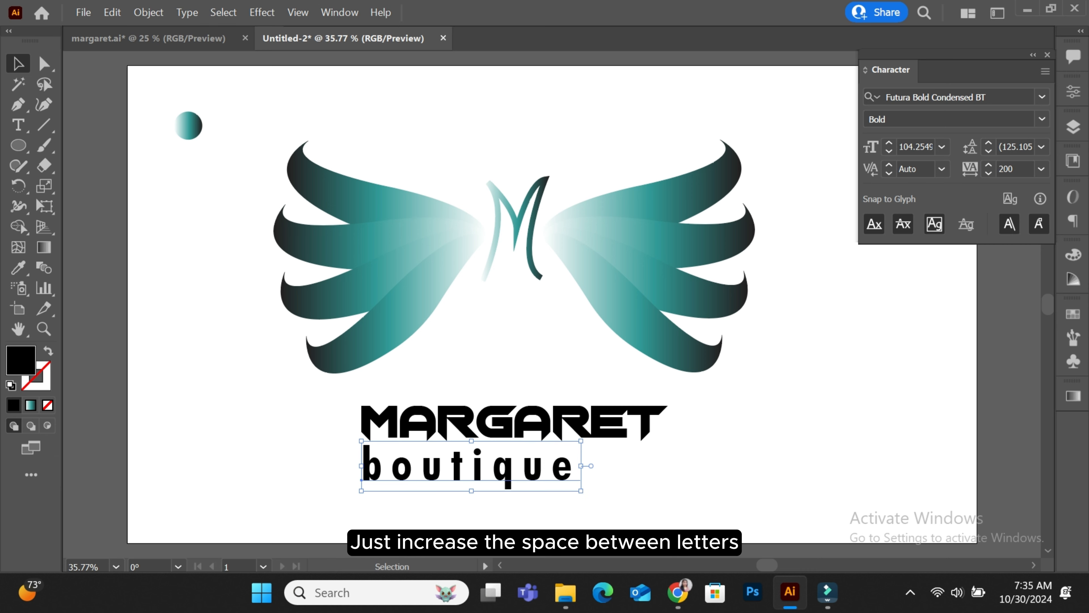
{"action": "left_click_drag", "start_coordinate": [1016, 169], "coordinate": [996, 170]}
{"action": "type", "text": "300"}
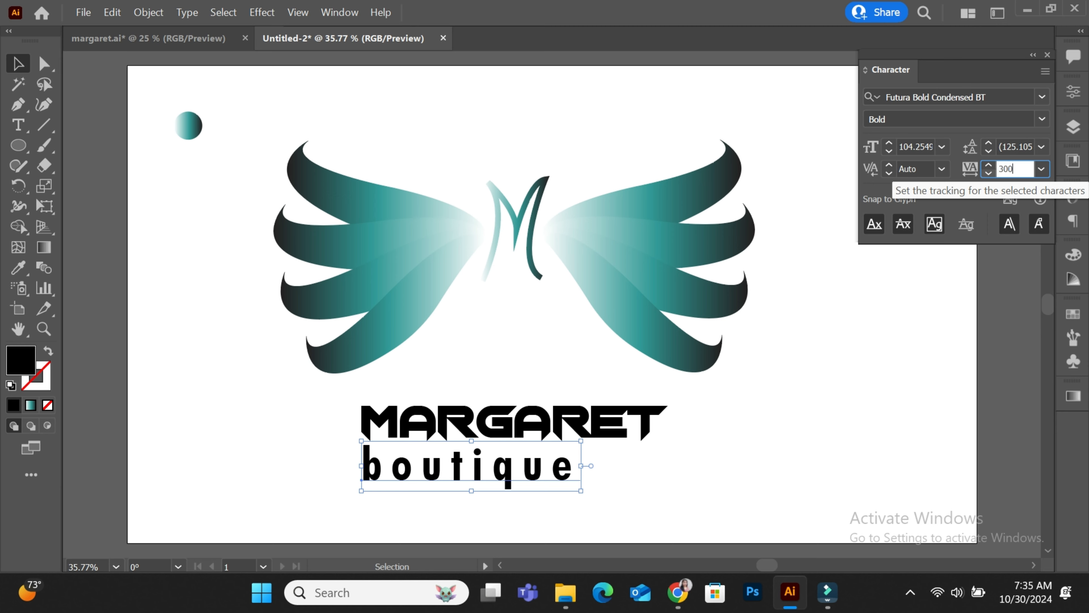
{"action": "key", "text": "Return"}
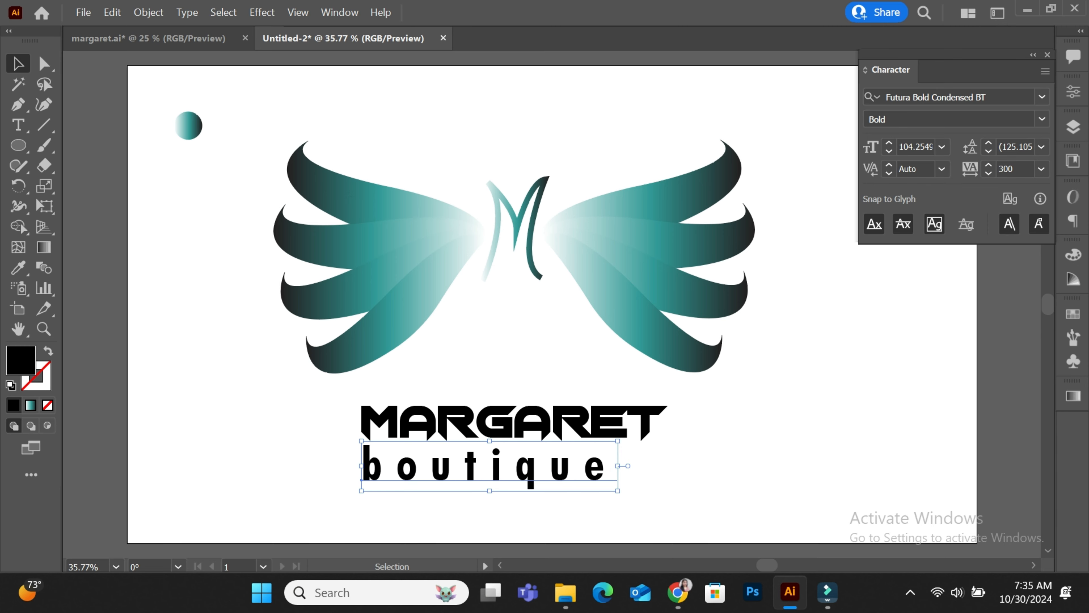
Enlarge only the MARGARET text proportionally about its centre so it extends past both ends of the boutique line.
{"action": "key", "text": "ctrl+shift+a"}
{"action": "left_click_drag", "start_coordinate": [340, 402], "coordinate": [576, 465]}
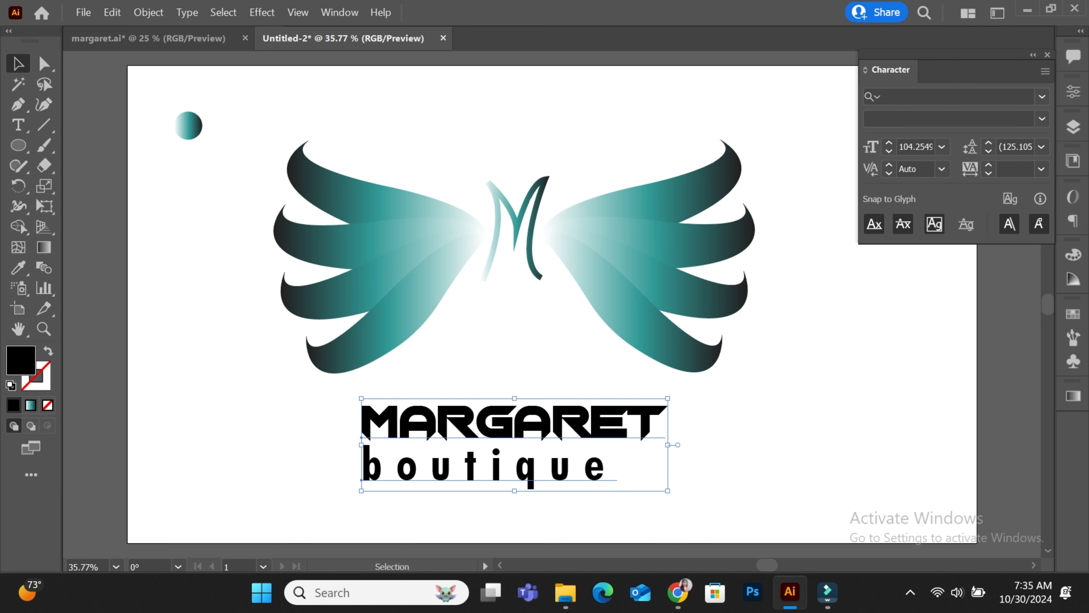
{"action": "key", "text": "ctrl+shift+a"}
{"action": "left_click", "coordinate": [489, 422]}
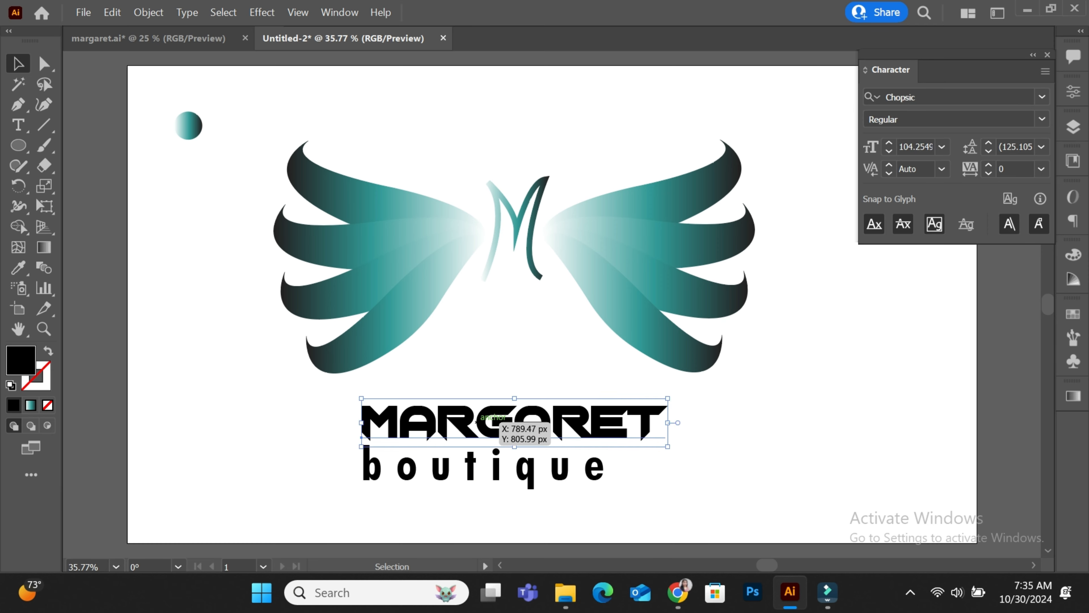
{"action": "left_click_drag", "start_coordinate": [361, 398], "coordinate": [323, 393]}
Set the tracking of the boutique text to 500.
{"action": "left_click", "coordinate": [442, 466]}
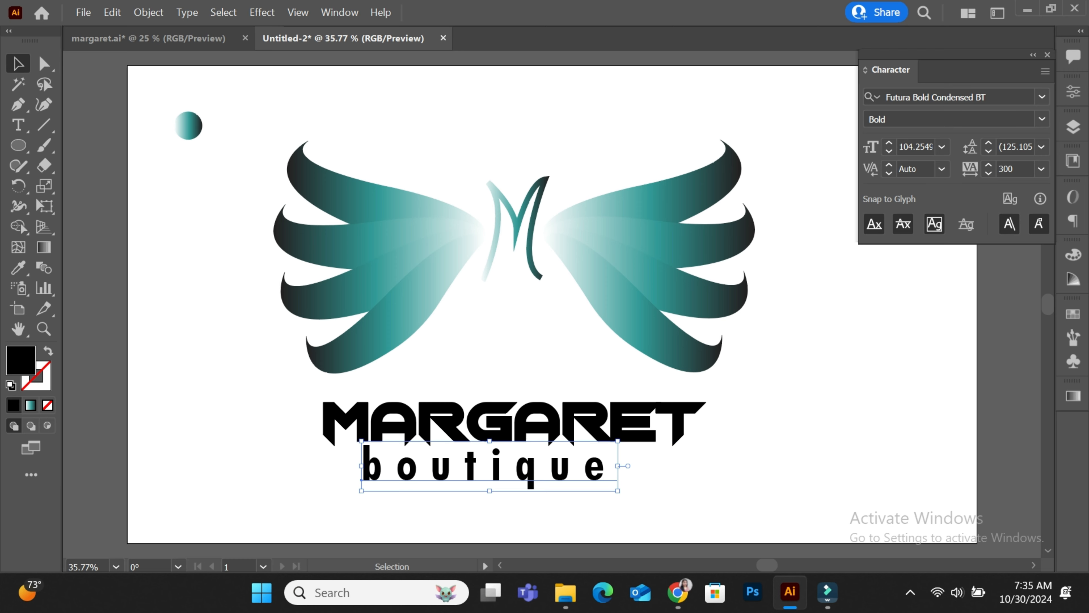
{"action": "left_click", "coordinate": [1014, 168]}
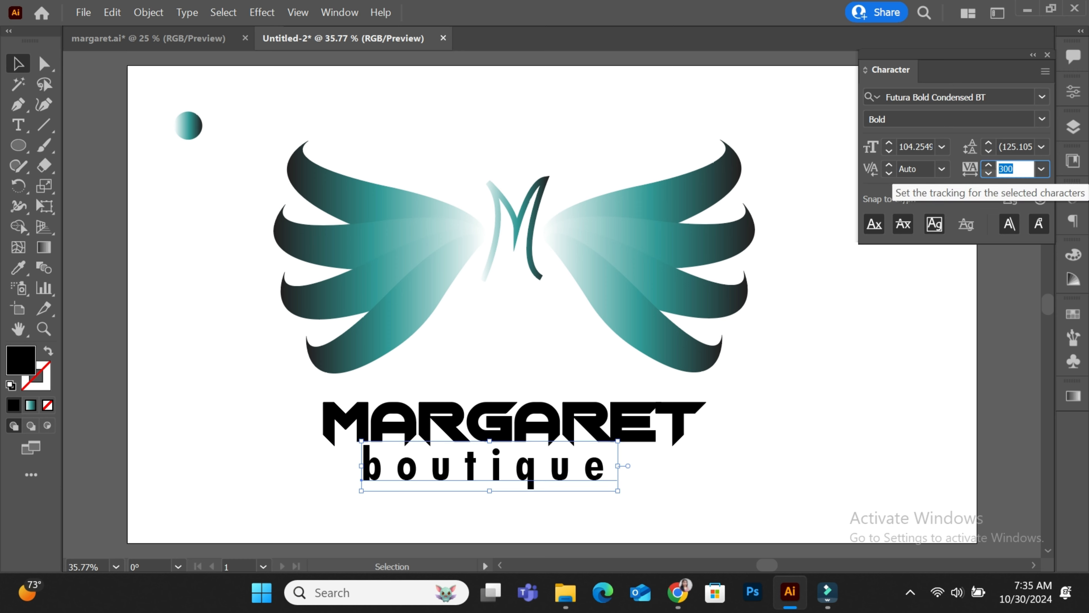
{"action": "type", "text": "500"}
{"action": "key", "text": "Return"}
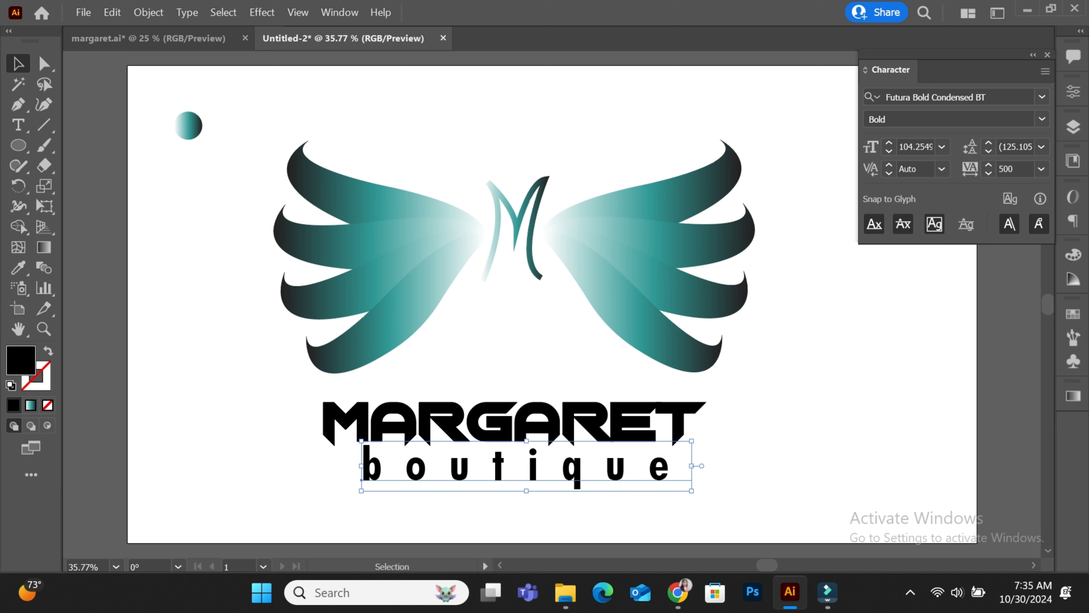
{"action": "left_click", "coordinate": [725, 507]}
Shrink the boutique text proportionally about its centre to about 83 pt and place it just below MARGARET, fine-tuning its position.
{"action": "left_click", "coordinate": [372, 468]}
{"action": "left_click_drag", "start_coordinate": [361, 440], "coordinate": [395, 446]}
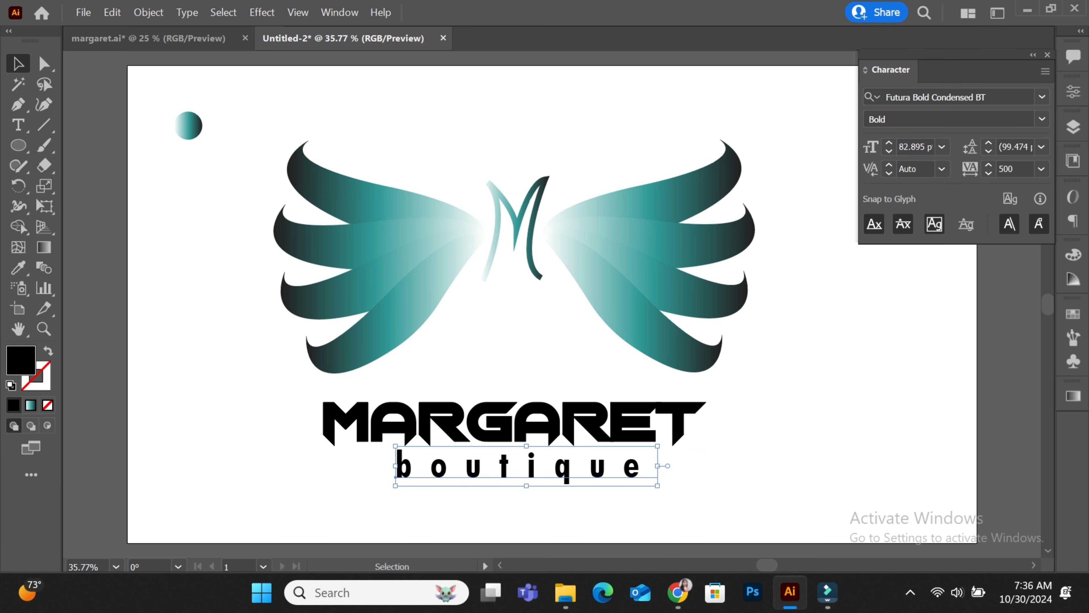
{"action": "left_click_drag", "start_coordinate": [524, 465], "coordinate": [505, 472]}
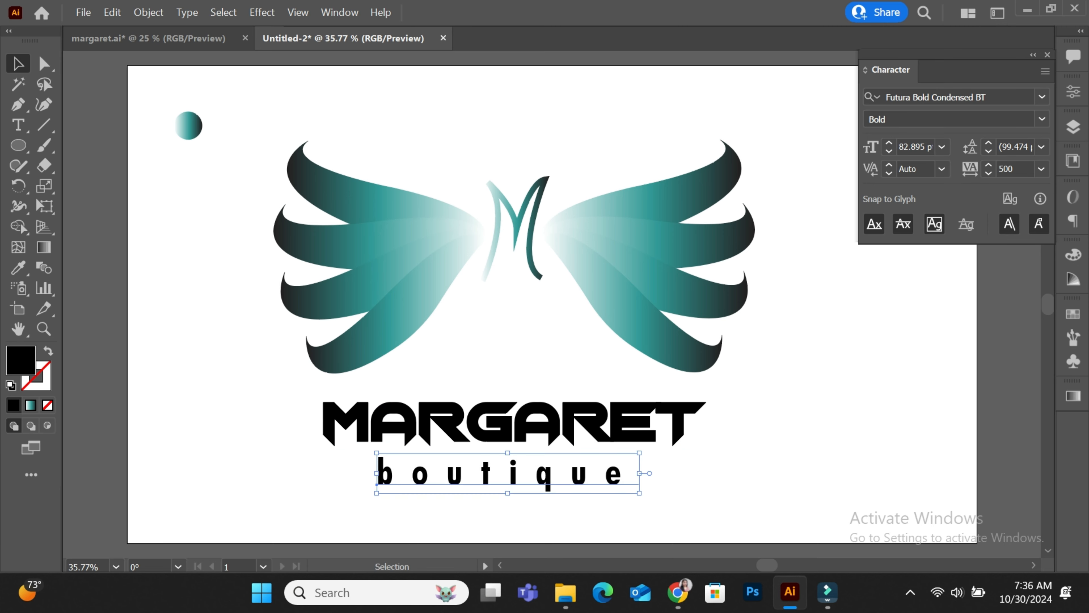
{"action": "key", "text": "Right"}
{"action": "key", "text": "Right"}
{"action": "key", "text": "Right"}
{"action": "key", "text": "Up"}
{"action": "key", "text": "Up"}
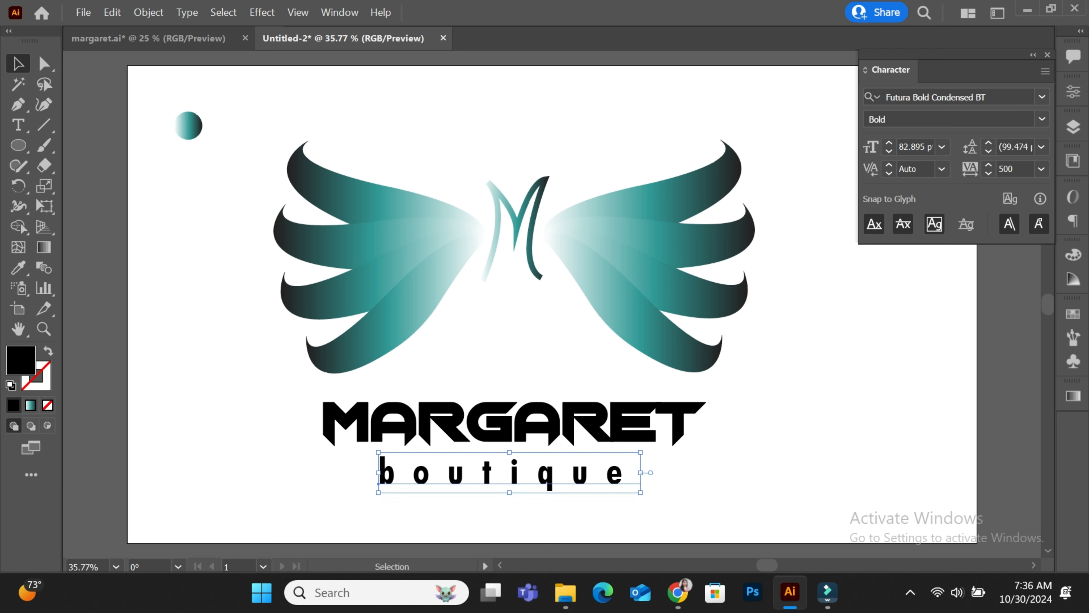
{"action": "key", "text": "Right"}
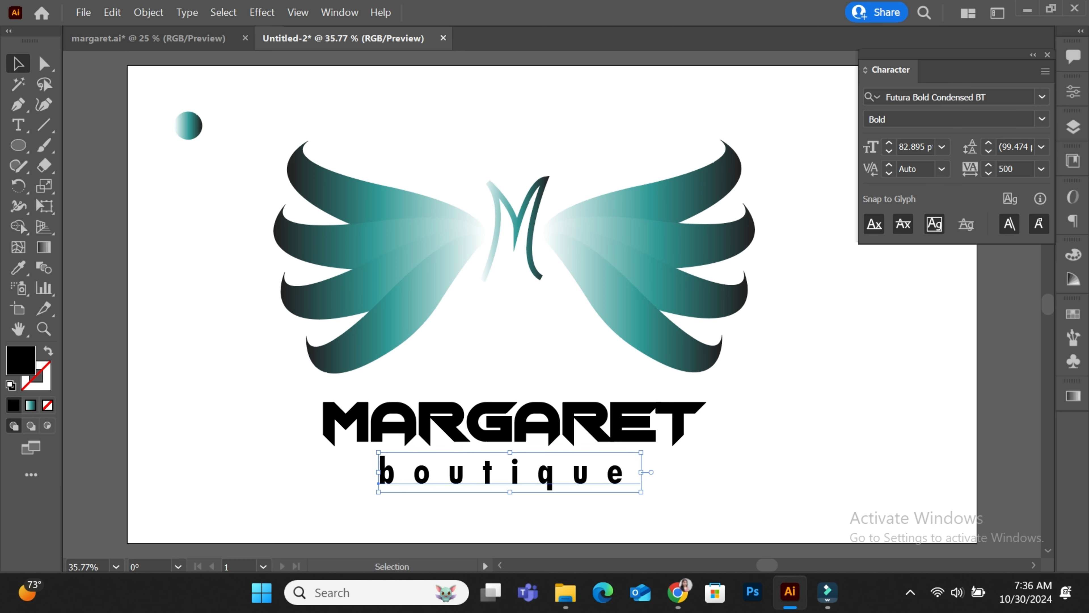
{"action": "key", "text": "ctrl+shift+a"}
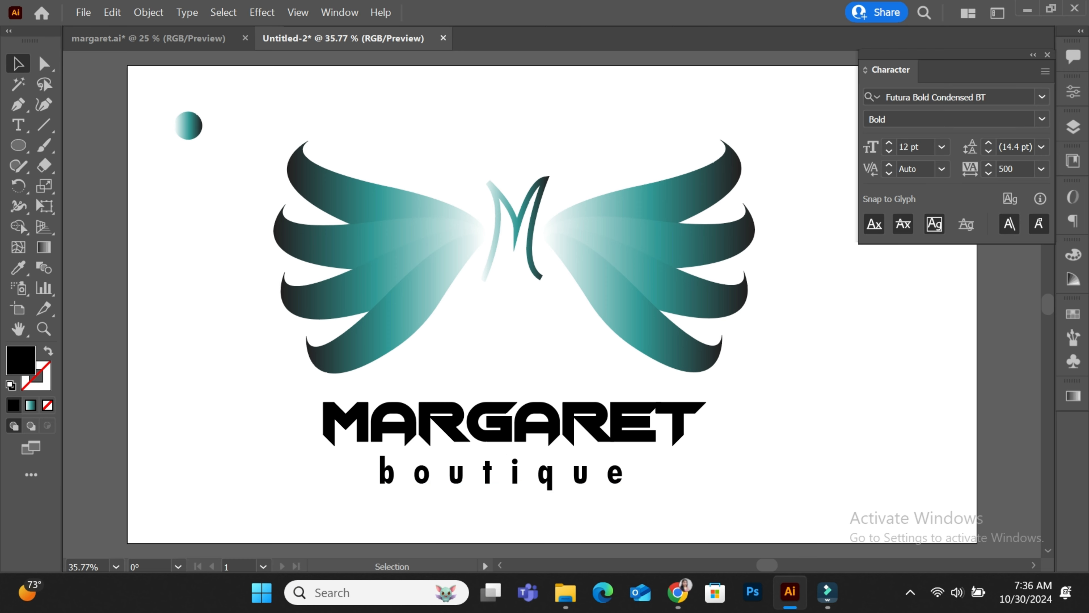
Scale the wings and M together down slightly in proportion and shift them a little to the left above the text.
{"action": "left_click_drag", "start_coordinate": [320, 128], "coordinate": [647, 312]}
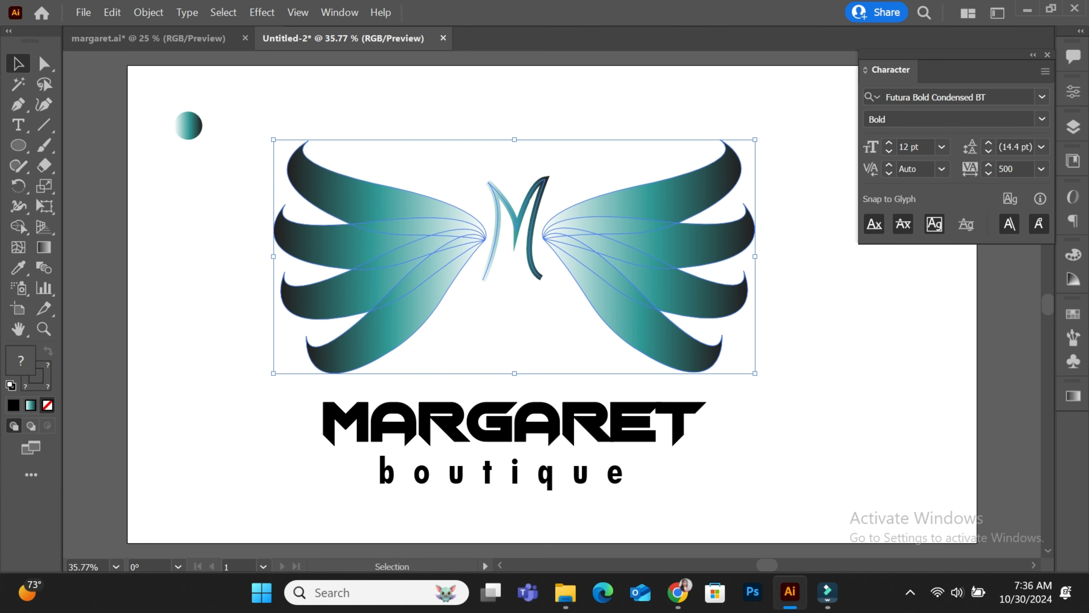
{"action": "left_click_drag", "start_coordinate": [273, 139], "coordinate": [294, 149]}
{"action": "left_click_drag", "start_coordinate": [598, 253], "coordinate": [609, 251]}
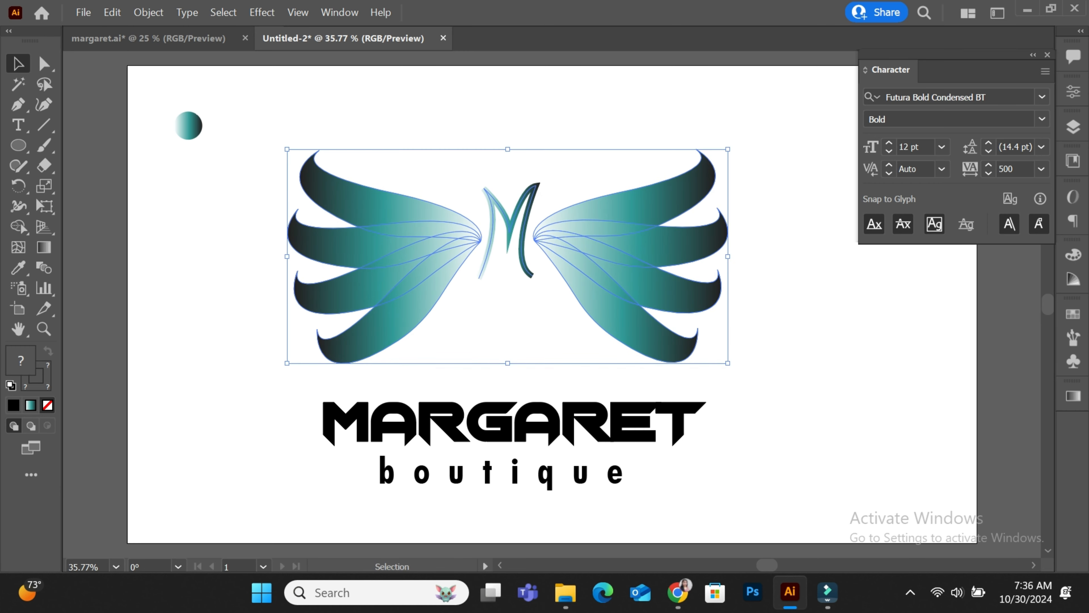
{"action": "key", "text": "ctrl+shift+a"}
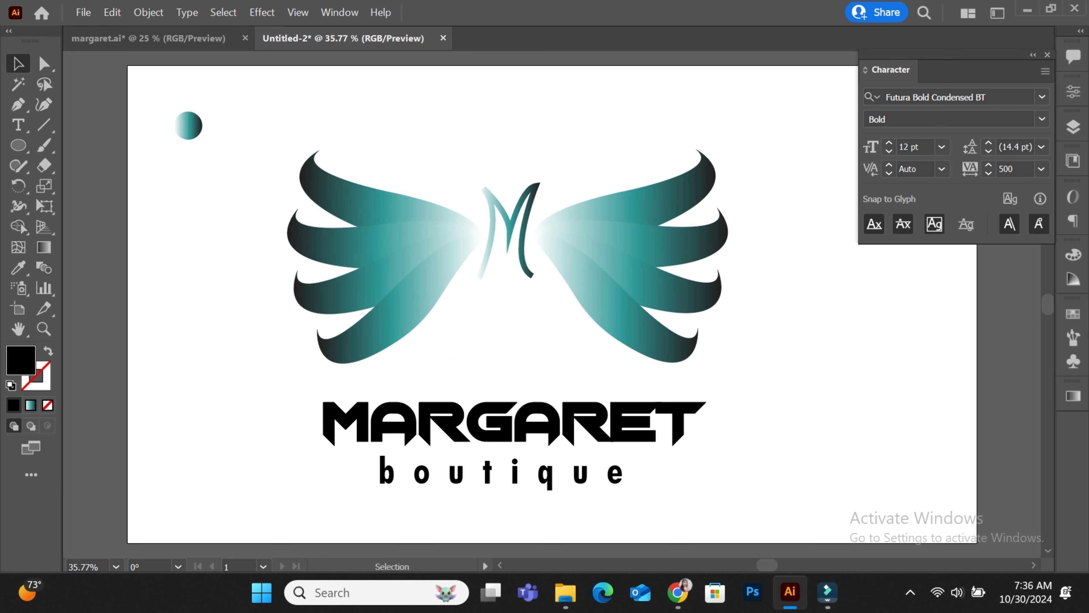
Convert both the MARGARET and boutique text lines to outlines.
{"action": "left_click_drag", "start_coordinate": [307, 382], "coordinate": [634, 477]}
{"action": "right_click", "coordinate": [631, 246]}
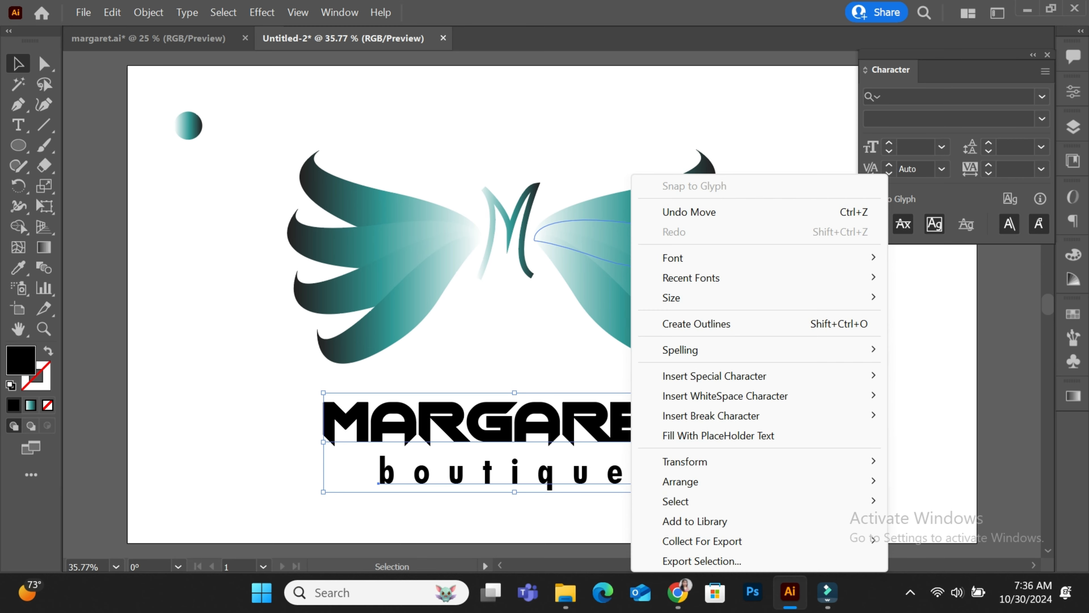
{"action": "left_click", "coordinate": [696, 324]}
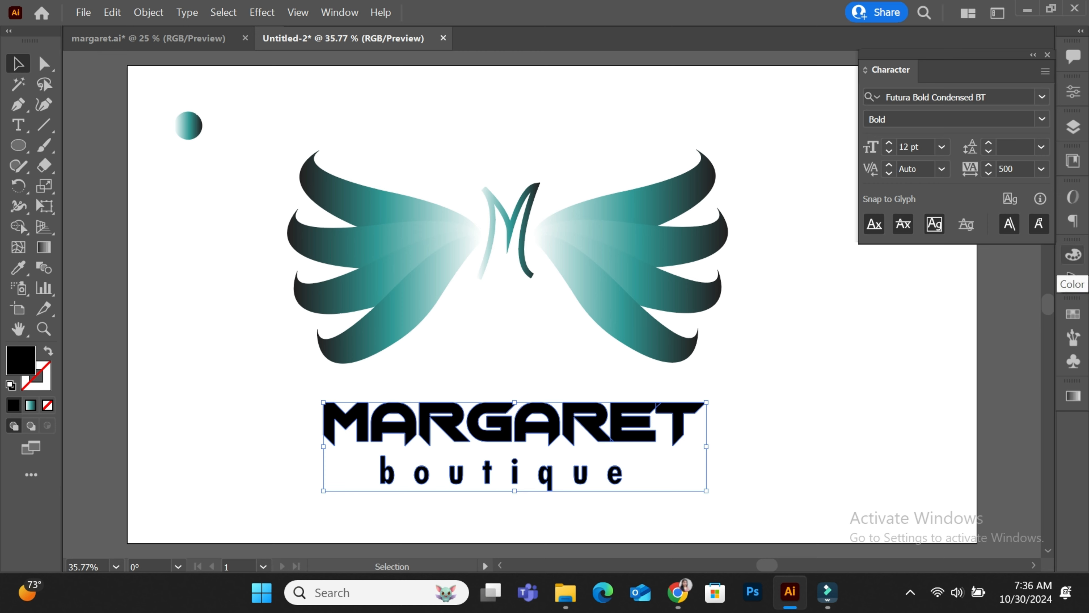
Fill the outlined MARGARET and boutique lettering with a medium grey swatch from the grays group.
{"action": "left_click", "coordinate": [1073, 314]}
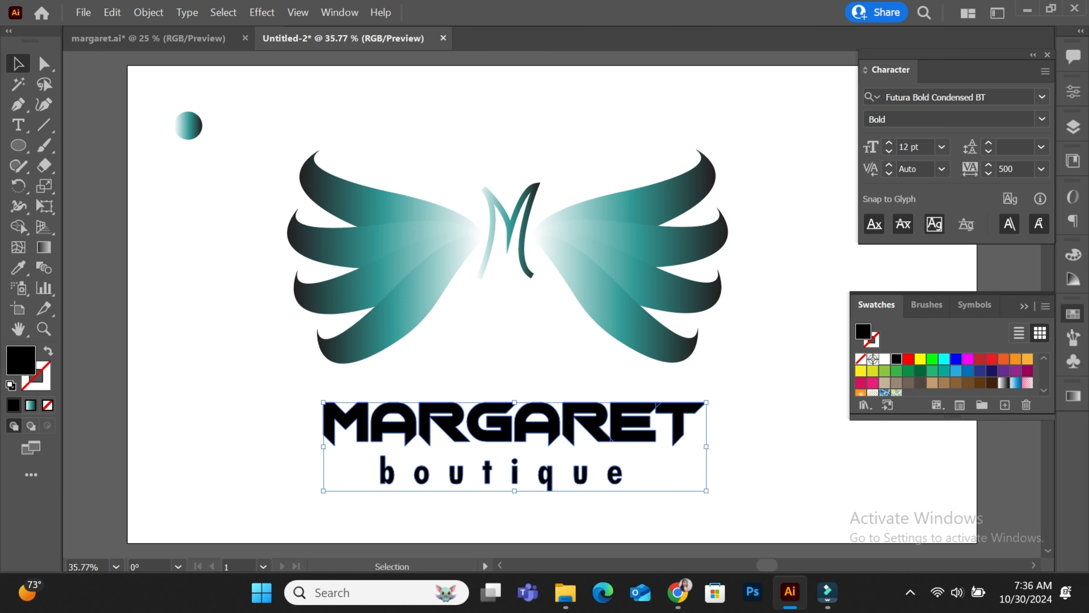
{"action": "scroll", "coordinate": [943, 374], "scroll_direction": "down", "scroll_amount": 3}
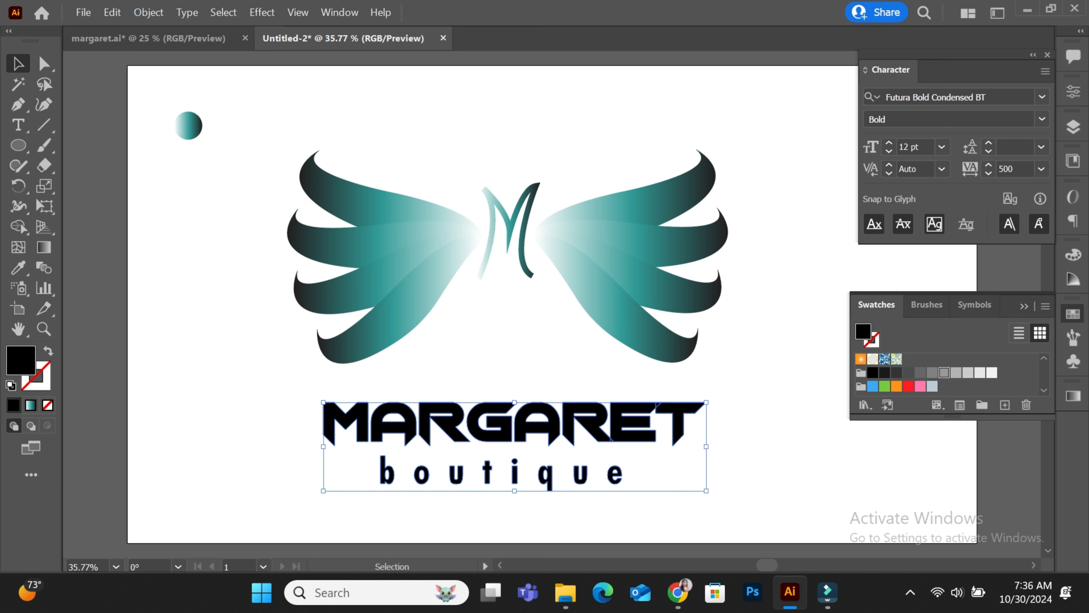
{"action": "left_click", "coordinate": [943, 373]}
{"action": "left_click", "coordinate": [932, 372]}
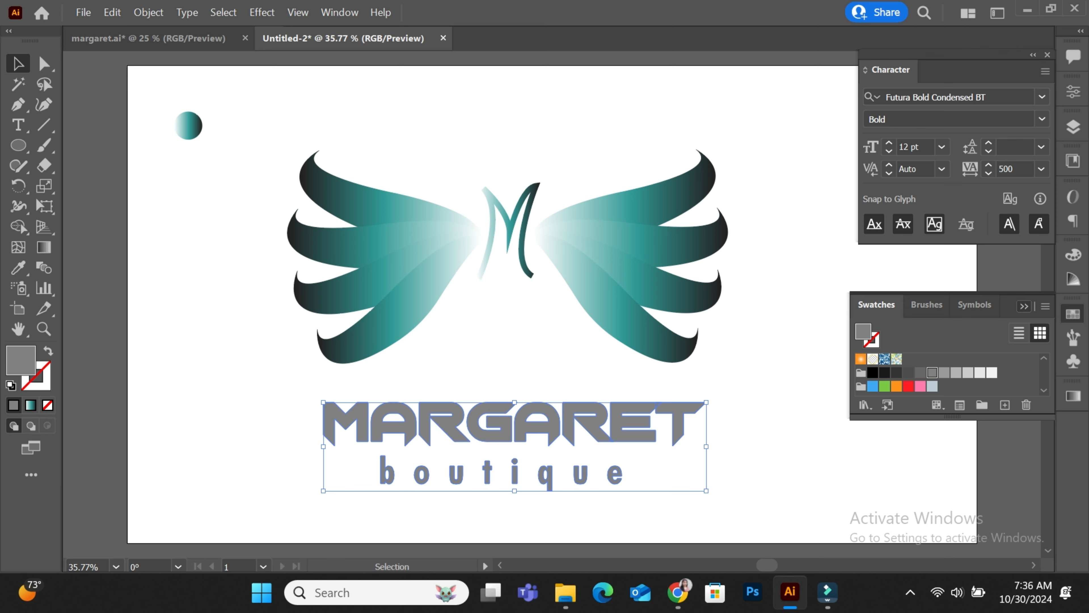
{"action": "left_click", "coordinate": [1024, 305]}
{"action": "key", "text": "ctrl+shift+a"}
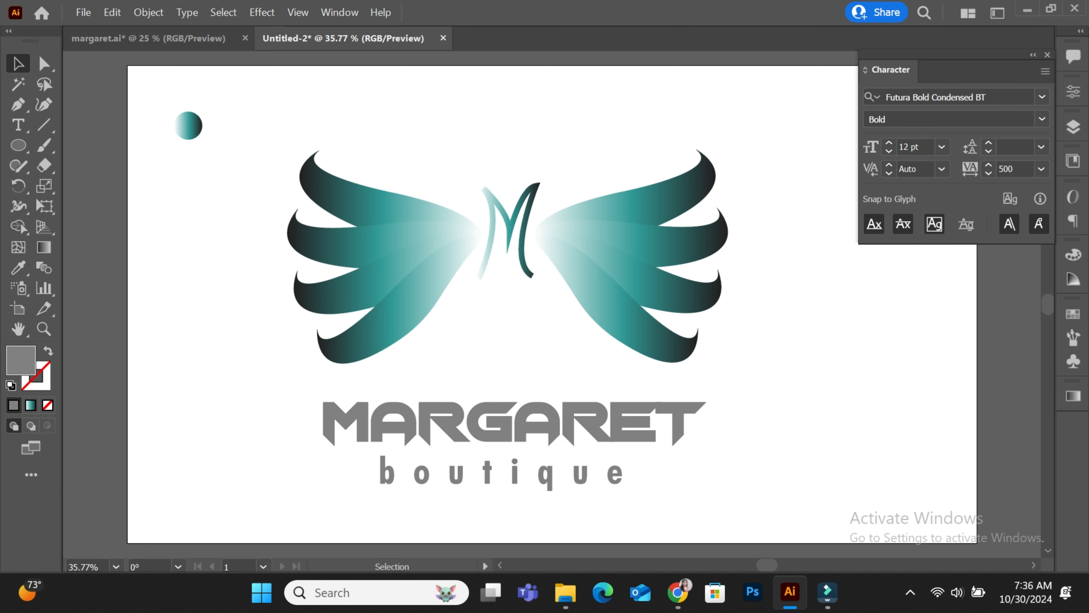
Collapse the Character panel into the side dock and delete the gradient sample circle beside the wings.
{"action": "left_click", "coordinate": [1033, 55]}
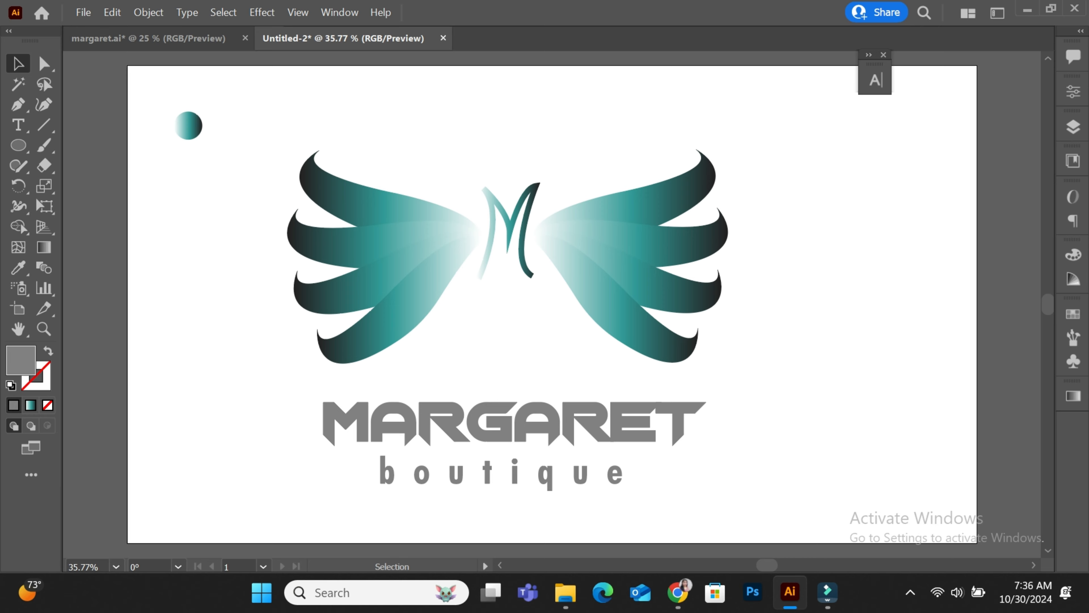
{"action": "left_click_drag", "start_coordinate": [875, 63], "coordinate": [1072, 424]}
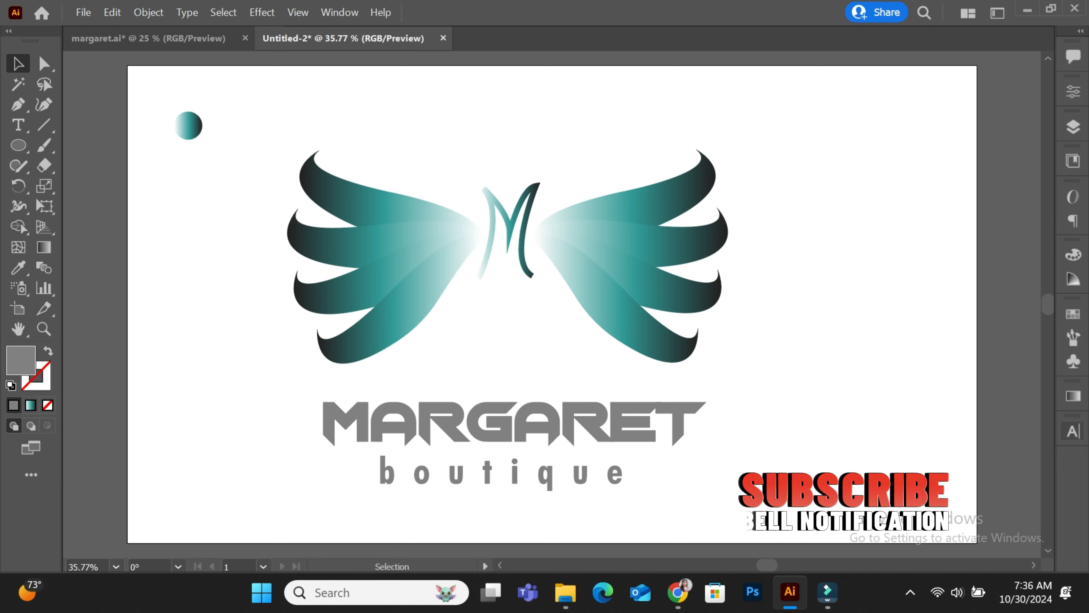
{"action": "left_click_drag", "start_coordinate": [164, 96], "coordinate": [660, 331]}
{"action": "key", "text": "Delete"}
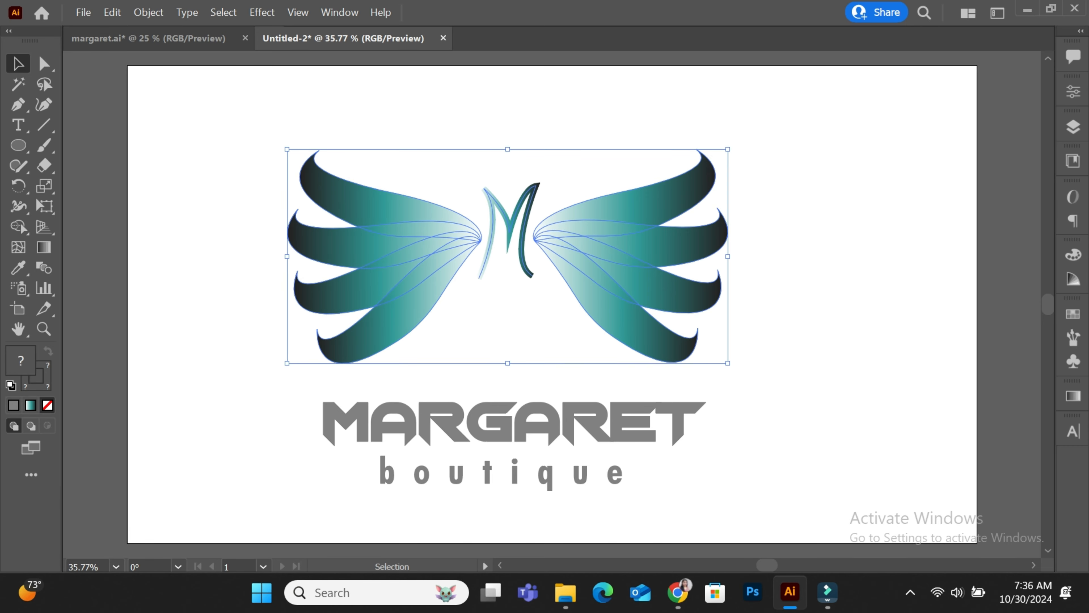
Shrink the wings and M a little further in proportion and recentre them above the MARGARET lettering.
{"action": "left_click_drag", "start_coordinate": [287, 149], "coordinate": [299, 155]}
{"action": "left_click_drag", "start_coordinate": [408, 174], "coordinate": [593, 270]}
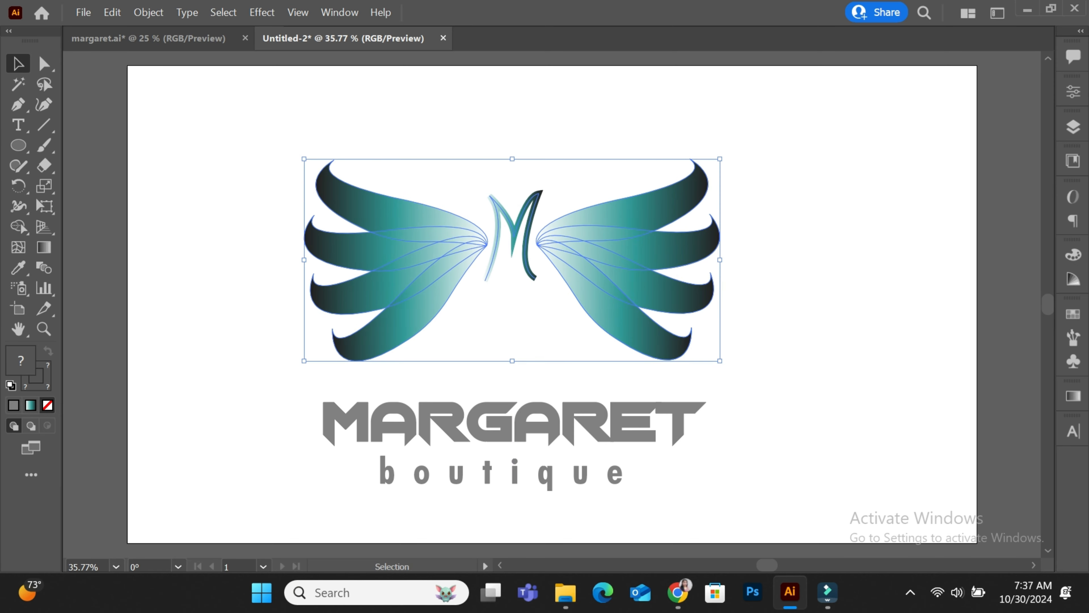
{"action": "key", "text": "ctrl+shift+a"}
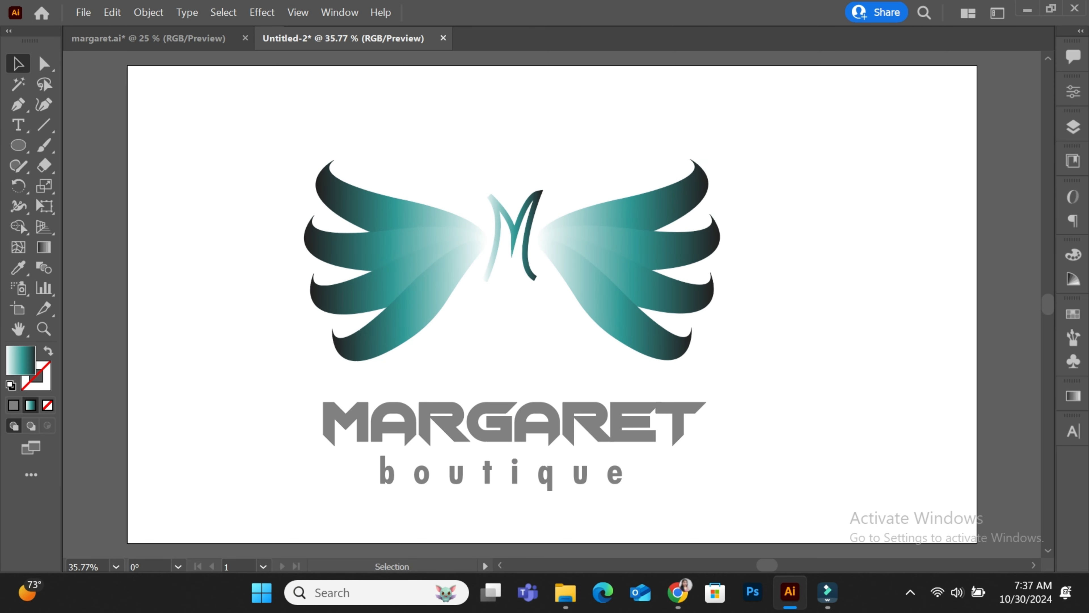